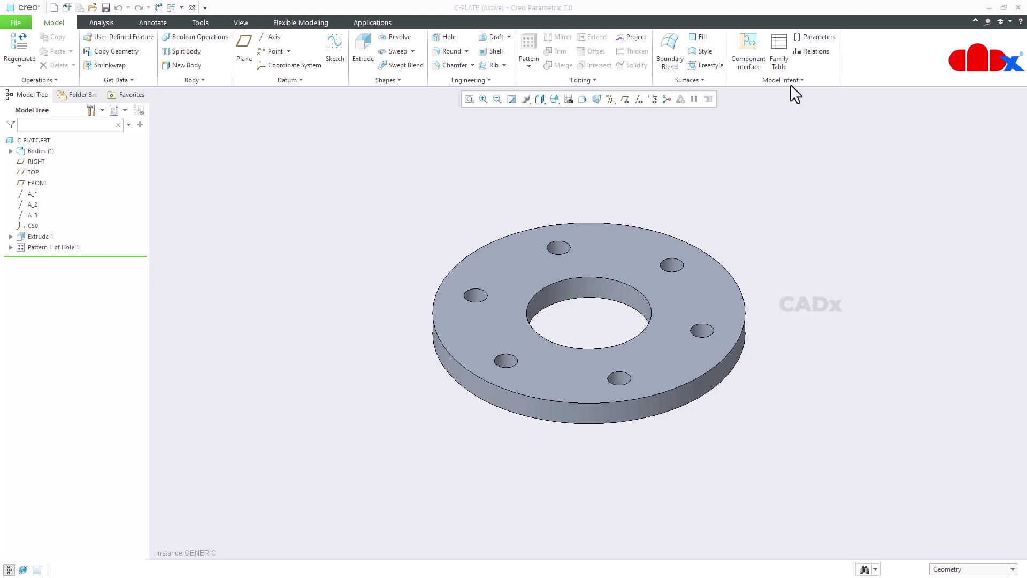
Review the C-PLATE family table instances, then bring up the part's Model Properties.
{"action": "left_click", "coordinate": [785, 67]}
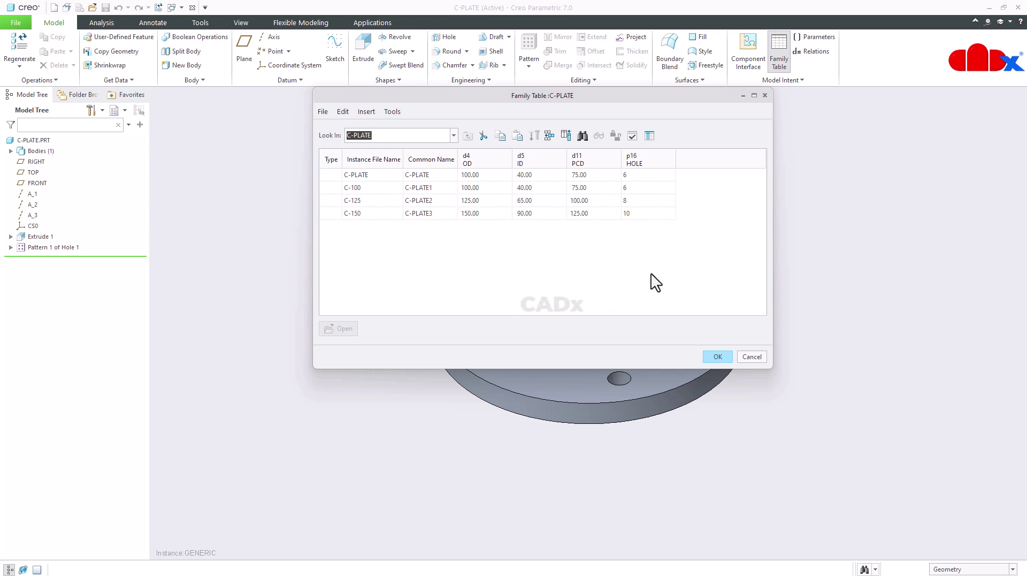
{"action": "left_click", "coordinate": [717, 356]}
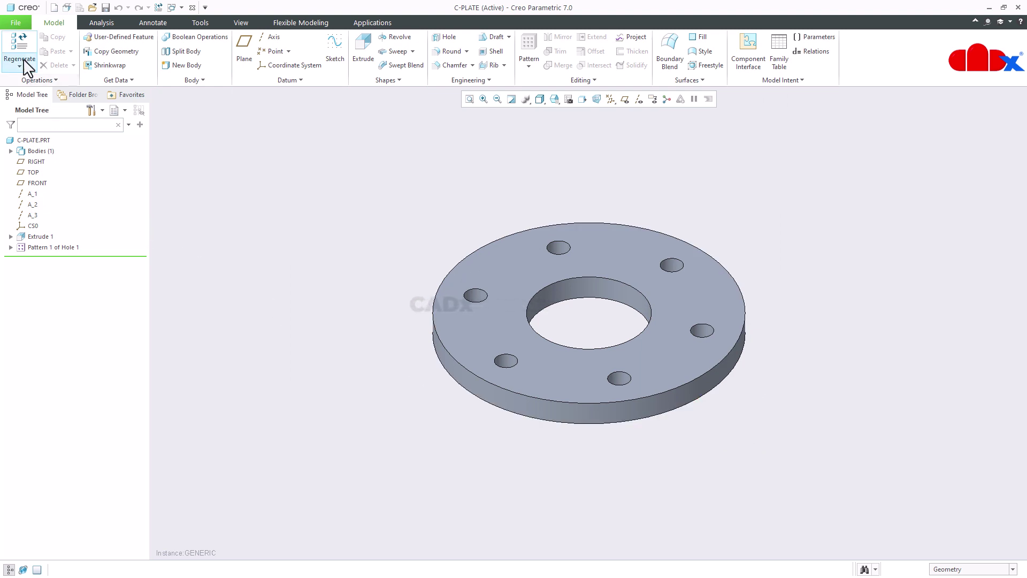
{"action": "left_click", "coordinate": [18, 25]}
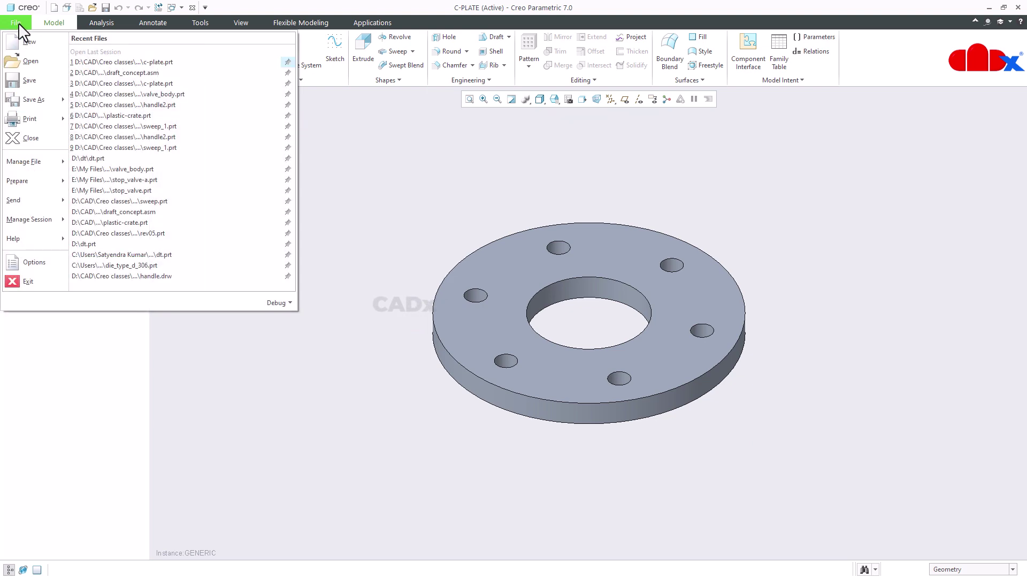
{"action": "mouse_move", "coordinate": [22, 179]}
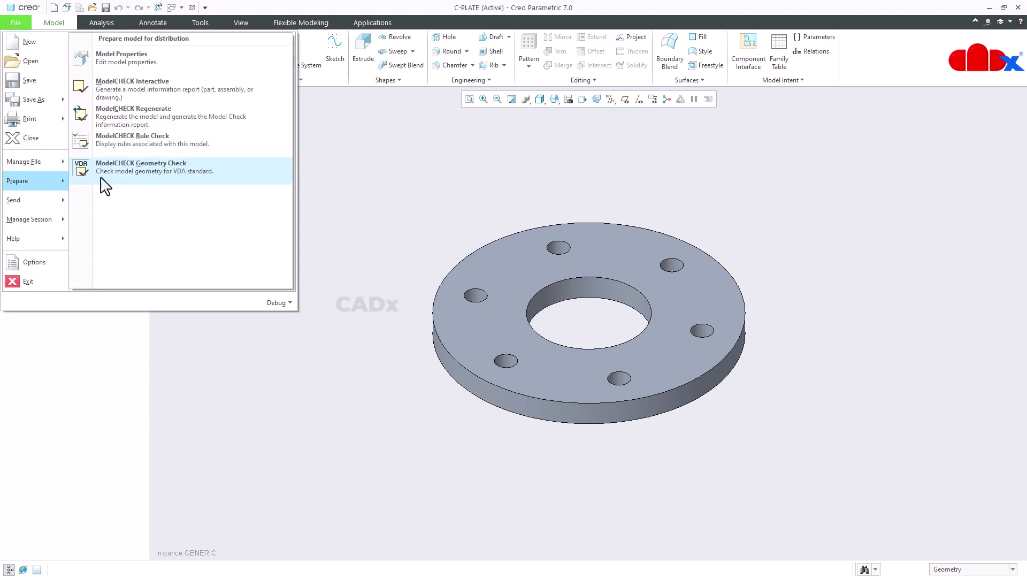
{"action": "left_click", "coordinate": [165, 65]}
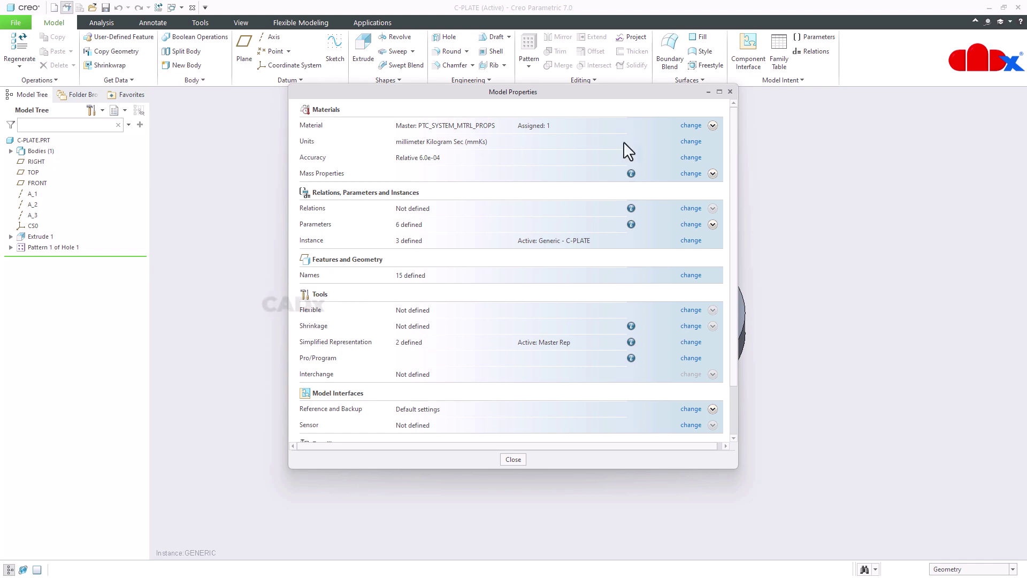
From Granta-Design Non-ferrous_metals, assign wrought aluminium and add wrought brass and copper.
{"action": "left_click", "coordinate": [689, 126]}
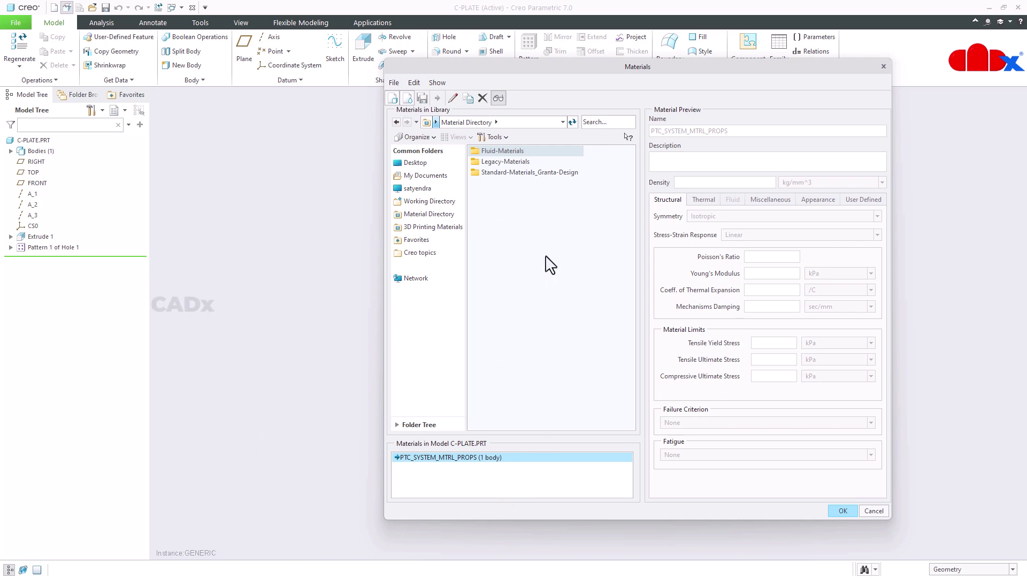
{"action": "double_click", "coordinate": [522, 173]}
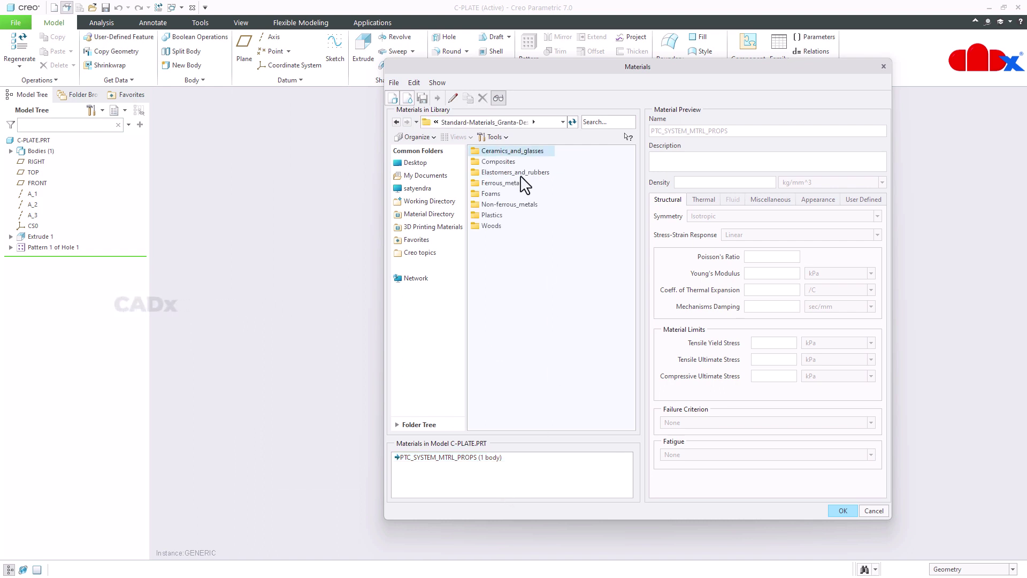
{"action": "double_click", "coordinate": [512, 204]}
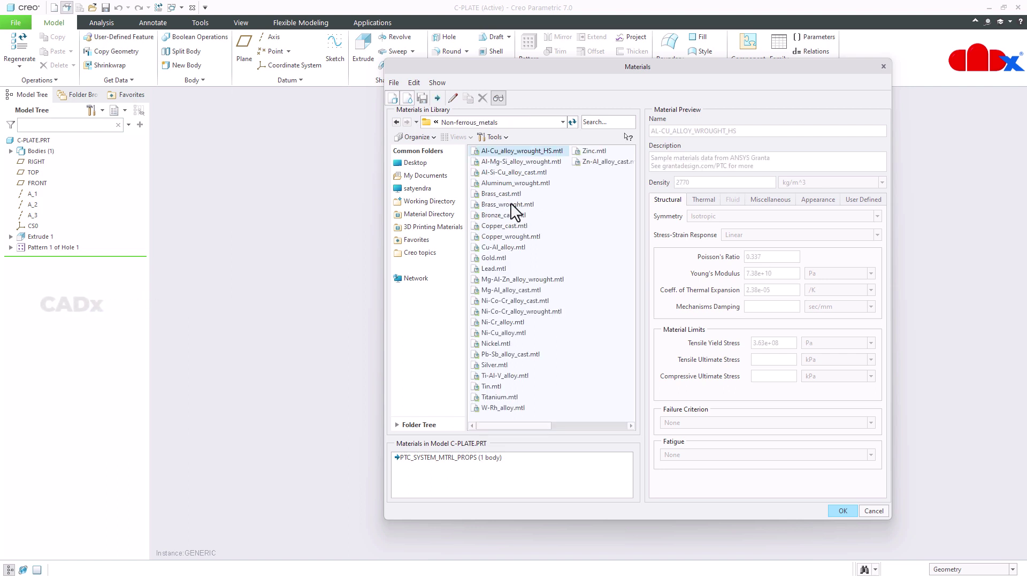
{"action": "double_click", "coordinate": [517, 184]}
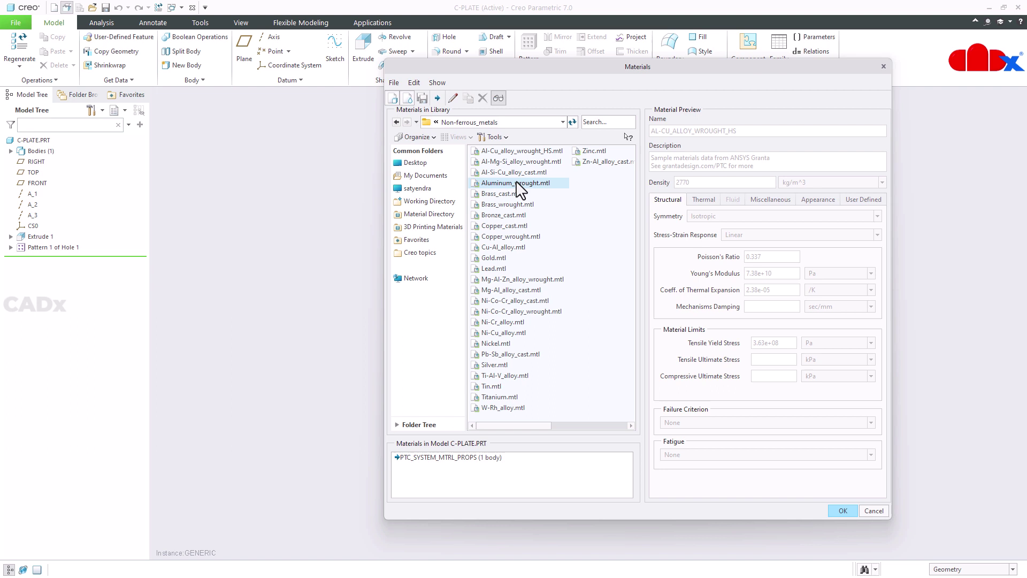
{"action": "double_click", "coordinate": [512, 204]}
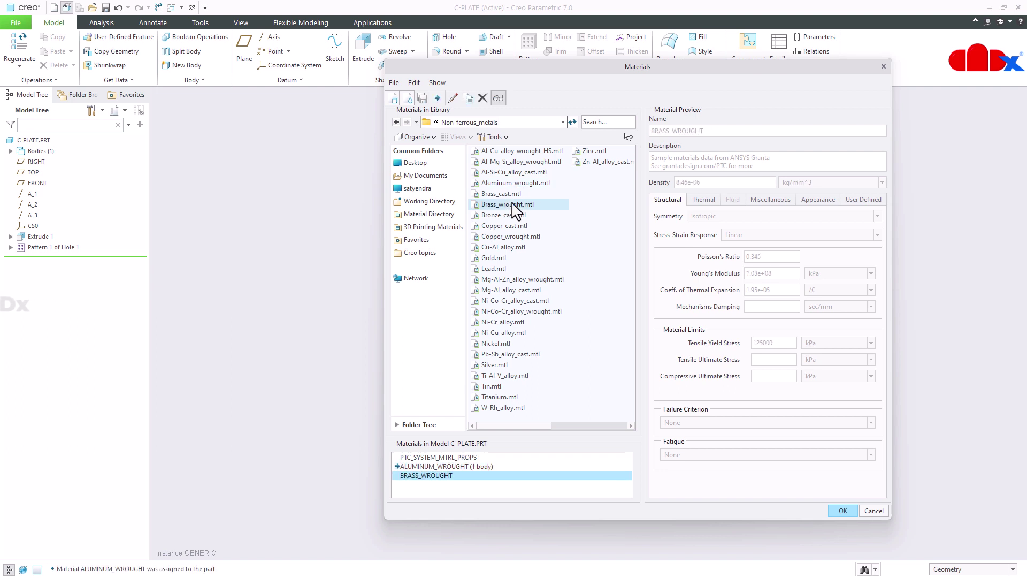
{"action": "double_click", "coordinate": [510, 236]}
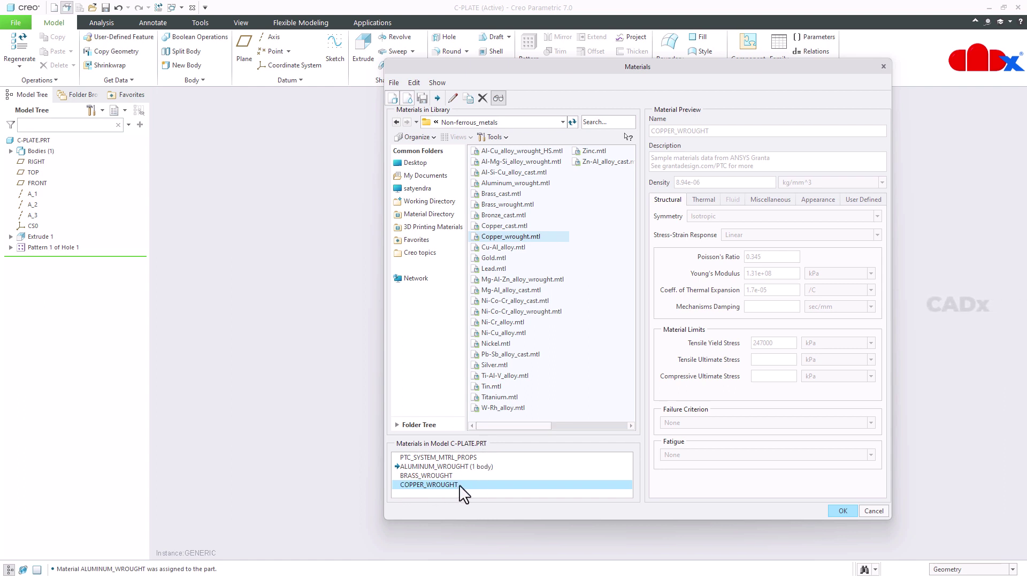
Set PTC_SYSTEM_MTRL_PROPS as master material, close the dialogs, and expand the Materials node.
{"action": "left_click", "coordinate": [459, 458]}
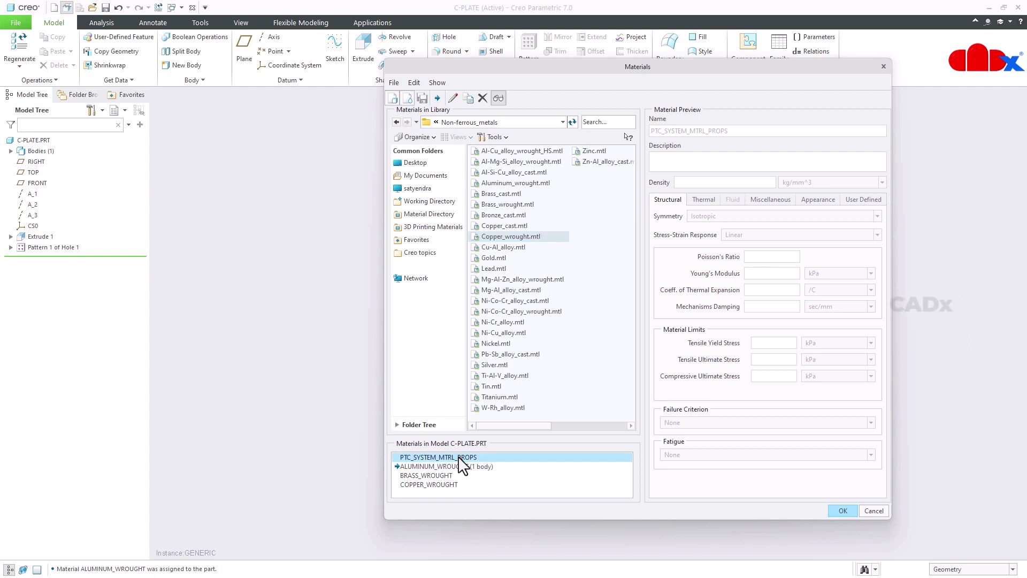
{"action": "right_click", "coordinate": [459, 458]}
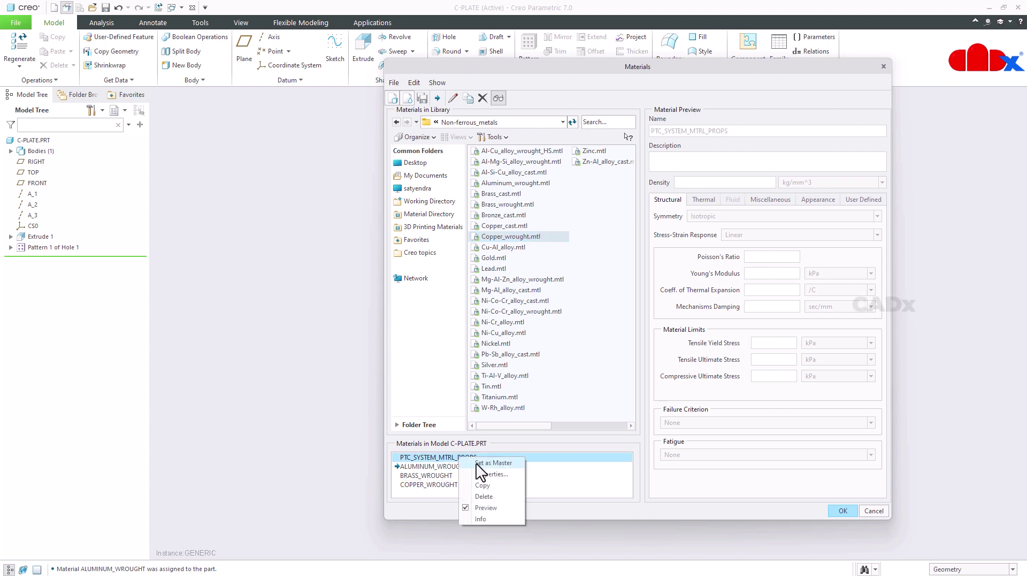
{"action": "left_click", "coordinate": [479, 463]}
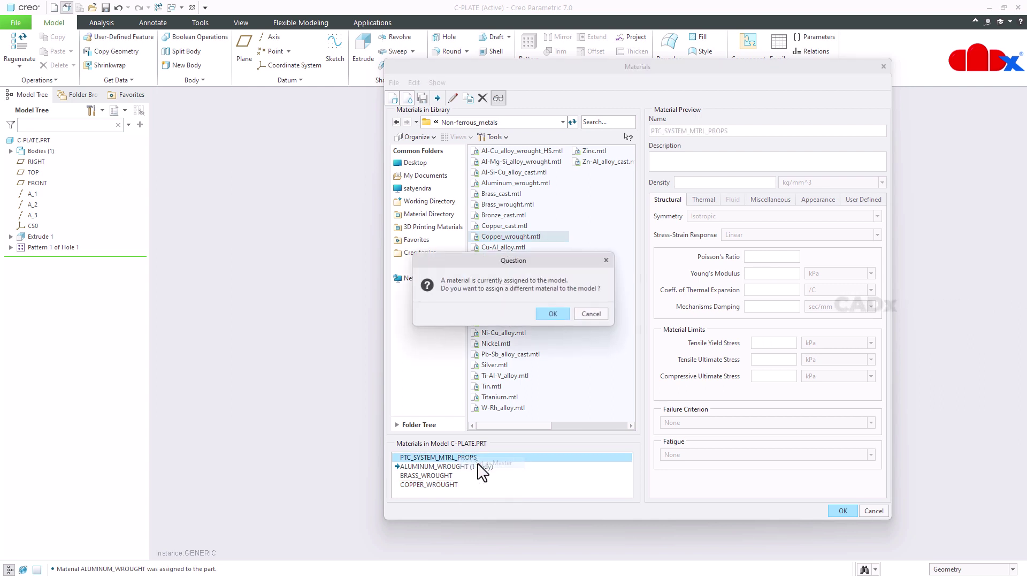
{"action": "left_click", "coordinate": [557, 312]}
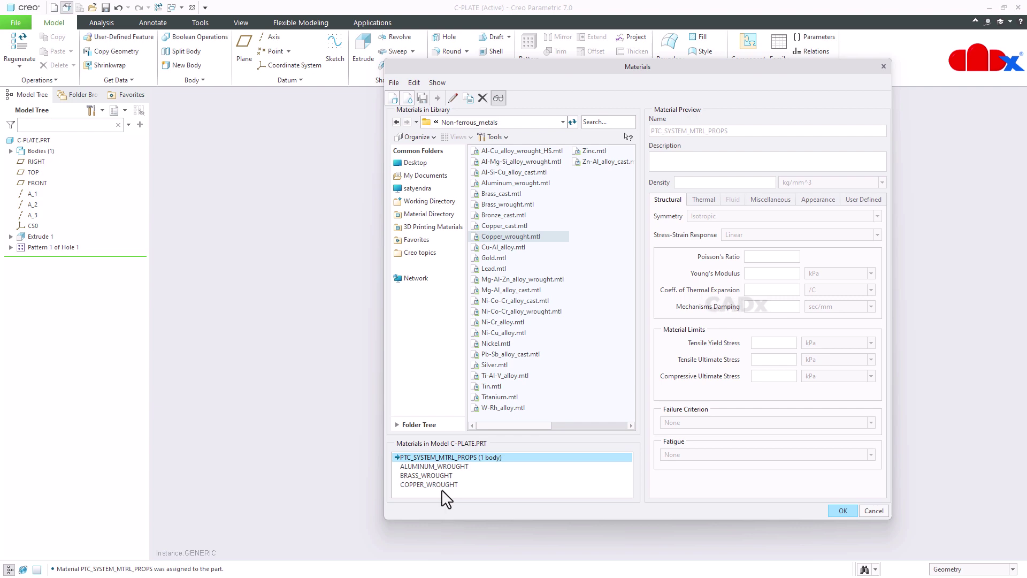
{"action": "left_click", "coordinate": [841, 510]}
{"action": "left_click", "coordinate": [513, 459]}
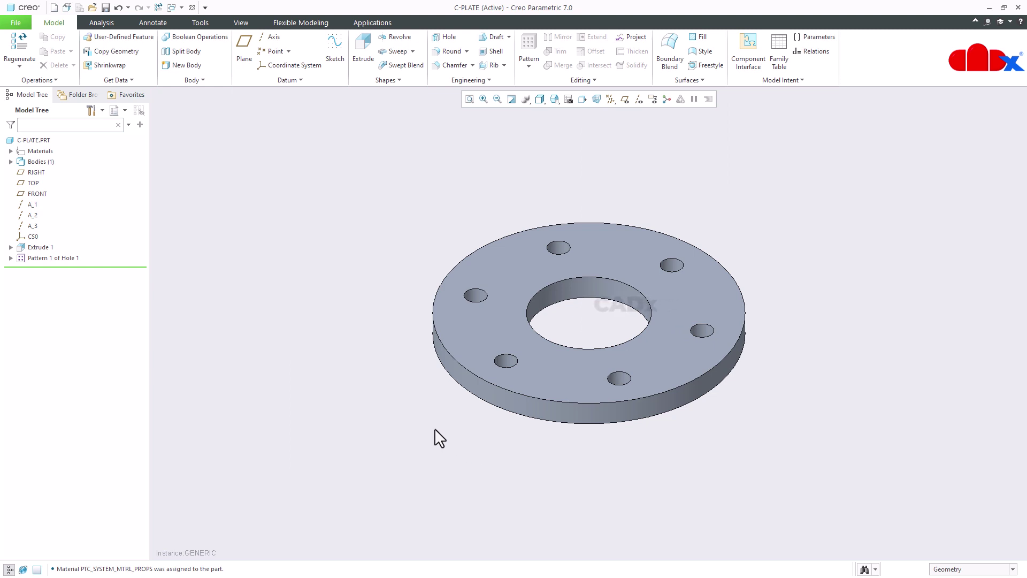
{"action": "left_click", "coordinate": [10, 151]}
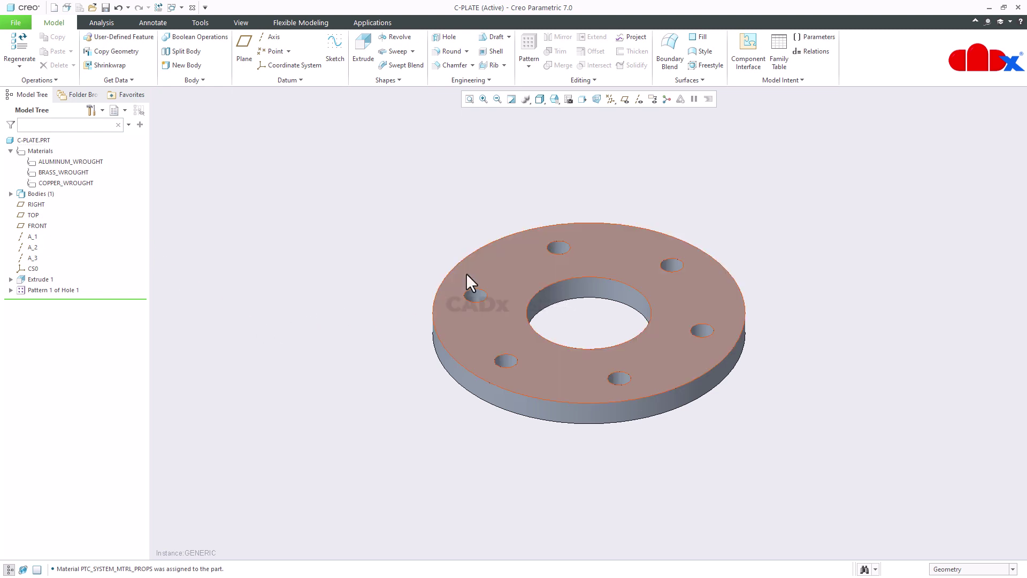
Insert PTC_MASTER_MATERIAL into the C-PLATE family table's items as a new column.
{"action": "left_click", "coordinate": [775, 56]}
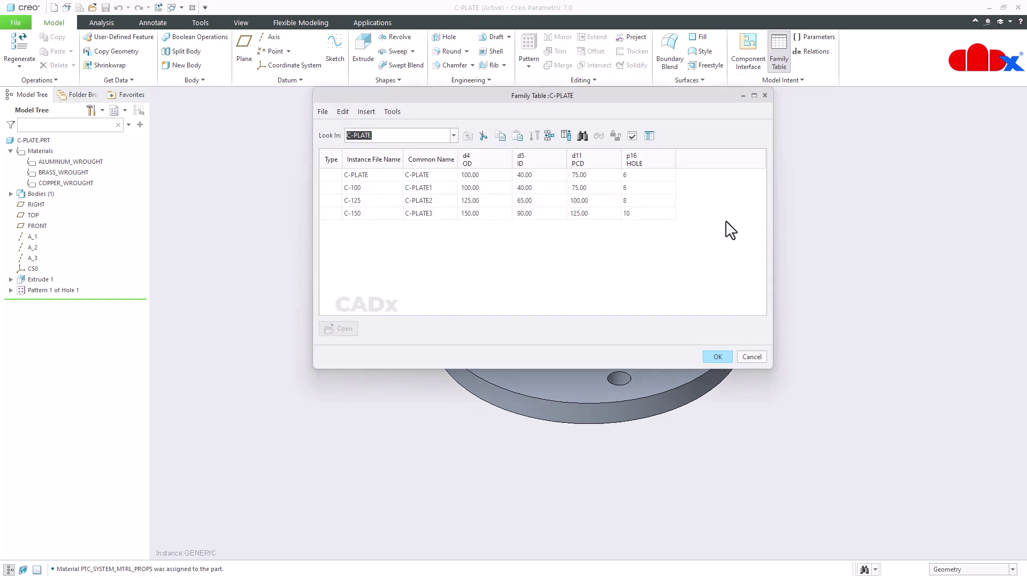
{"action": "left_click", "coordinate": [566, 135]}
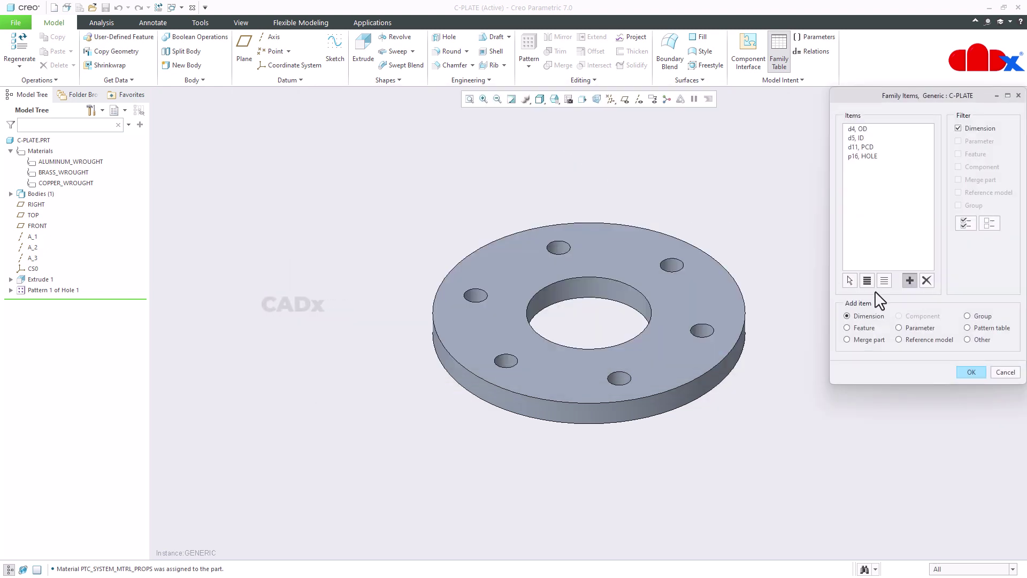
{"action": "left_click", "coordinate": [901, 325]}
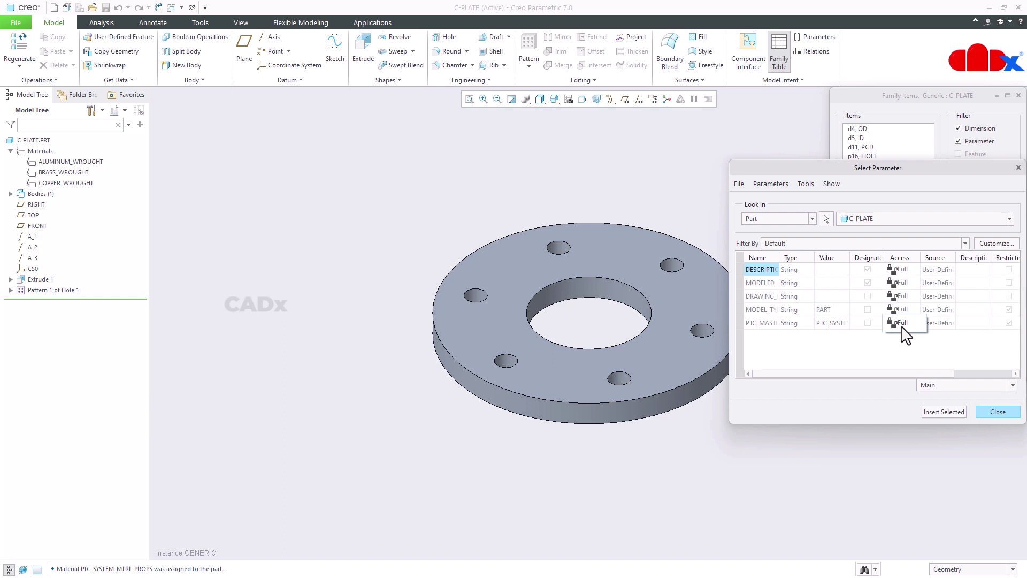
{"action": "left_click_drag", "start_coordinate": [780, 259], "coordinate": [833, 259]}
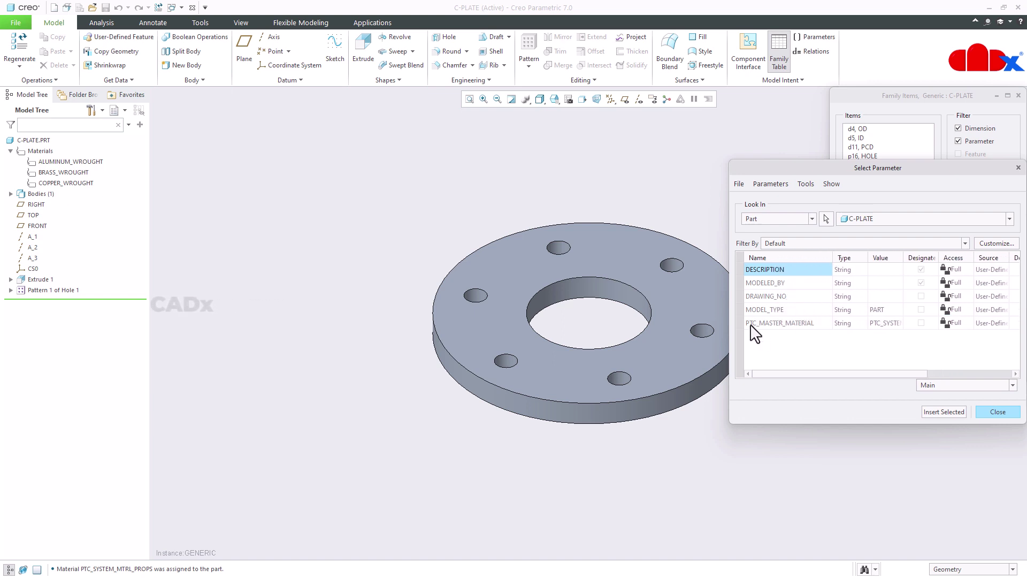
{"action": "left_click", "coordinate": [805, 324]}
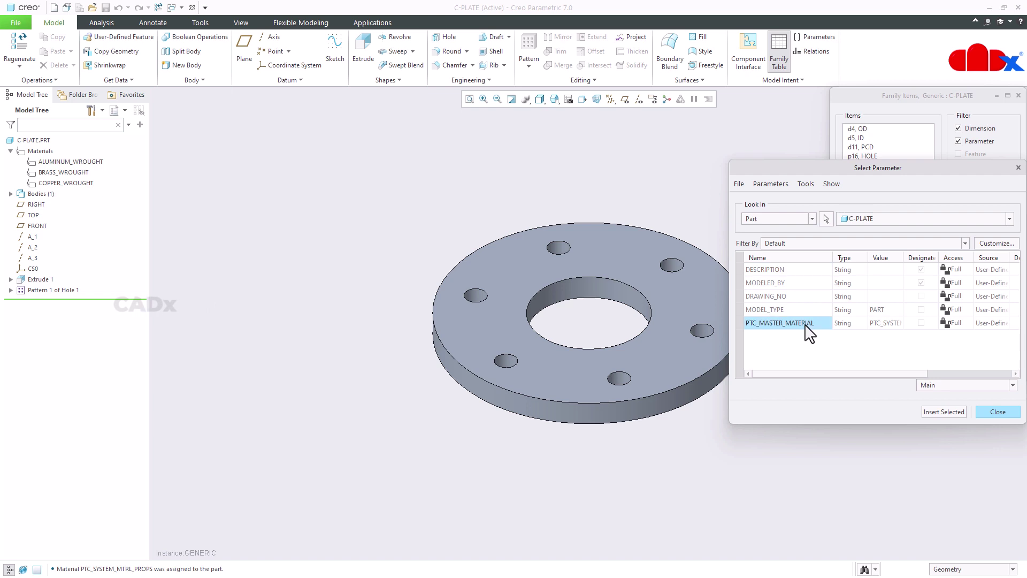
{"action": "left_click_drag", "start_coordinate": [903, 257], "coordinate": [950, 256]}
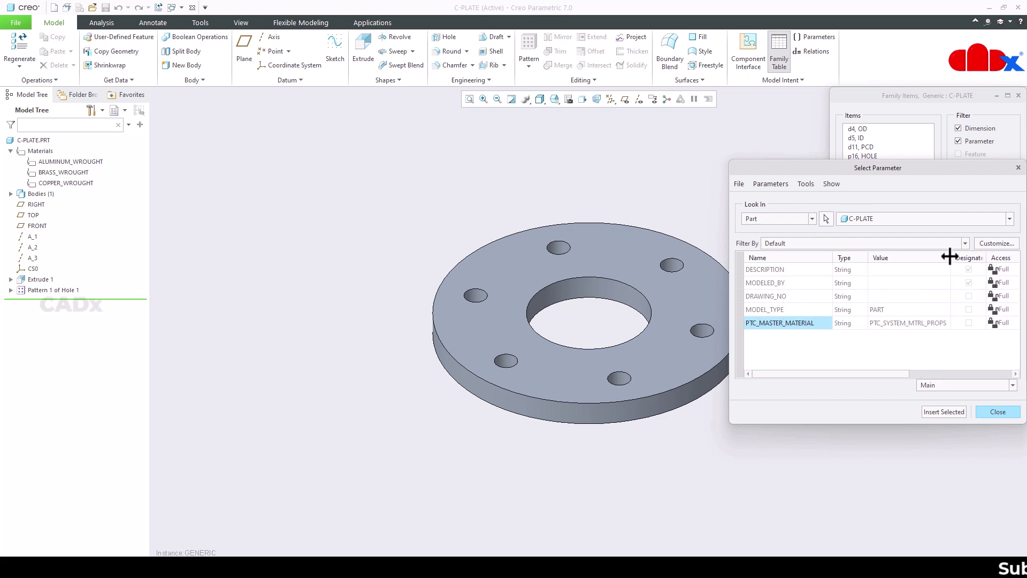
{"action": "left_click", "coordinate": [944, 411]}
{"action": "left_click", "coordinate": [988, 412]}
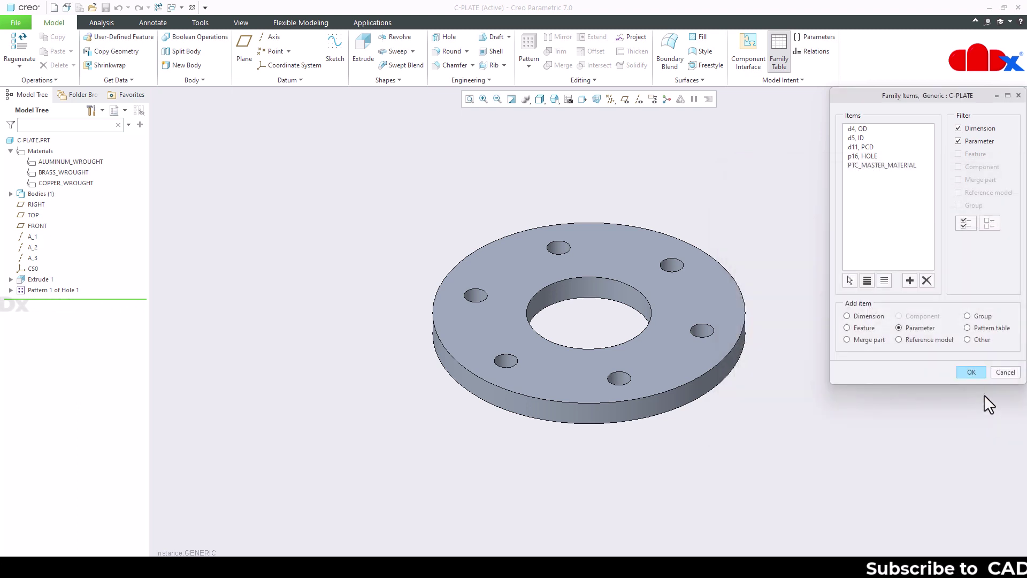
{"action": "left_click", "coordinate": [971, 372]}
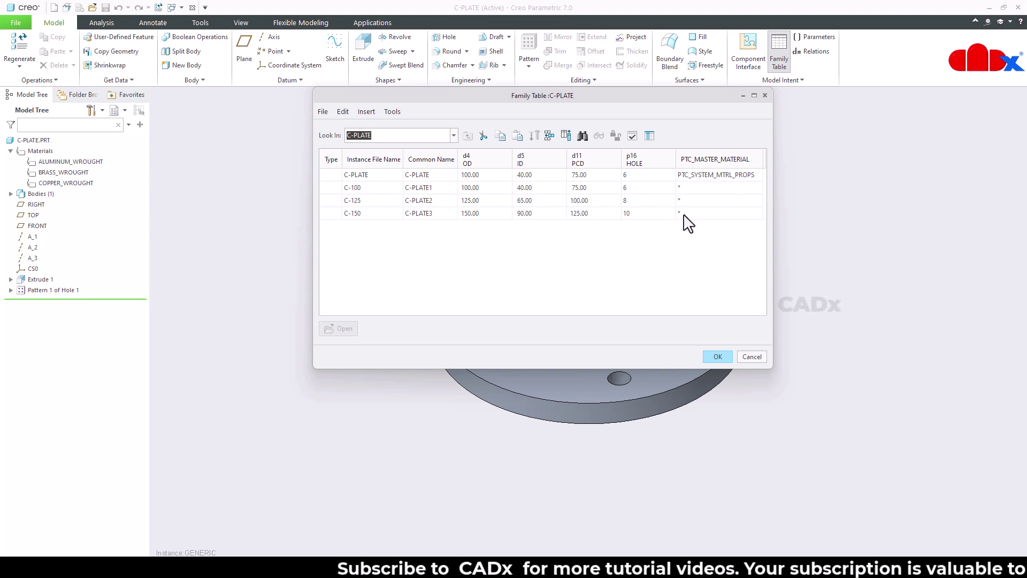
Set C-100, C-125, C-150 to ALUMINUM_WROUGHT, BRASS_WROUGHT, COPPER_WROUGHT and verify all instances.
{"action": "left_click", "coordinate": [757, 188]}
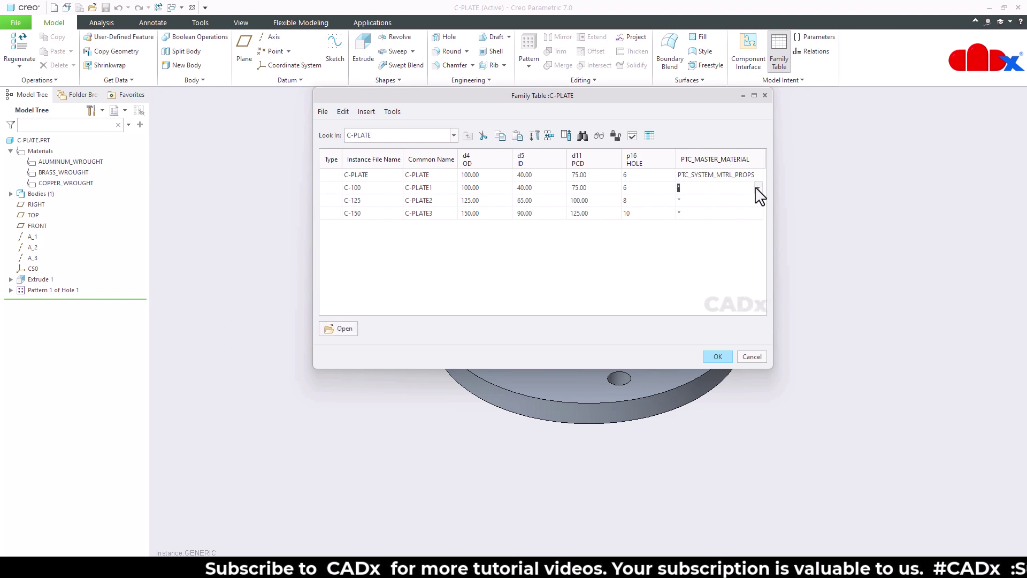
{"action": "left_click", "coordinate": [758, 188]}
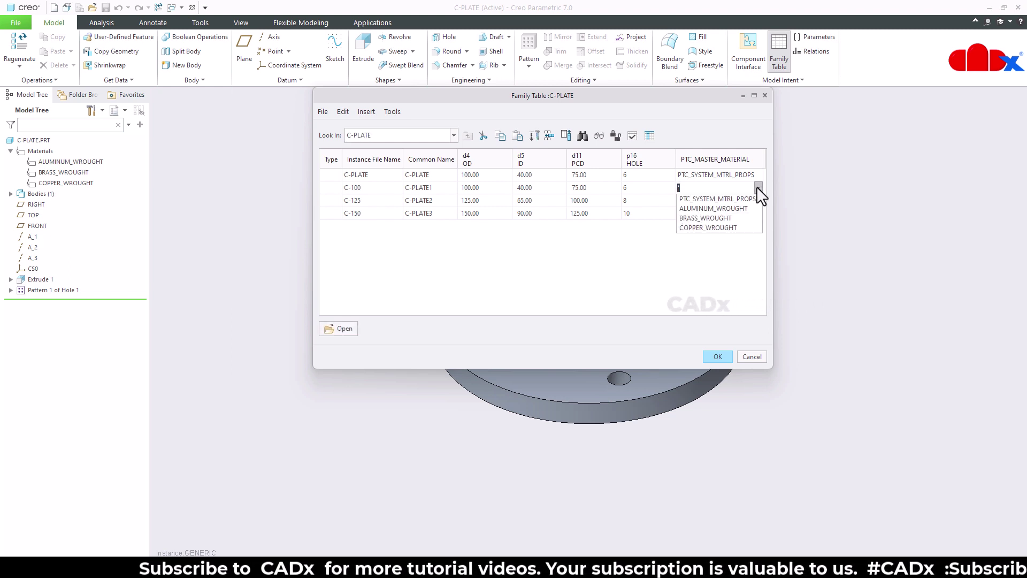
{"action": "left_click", "coordinate": [740, 208]}
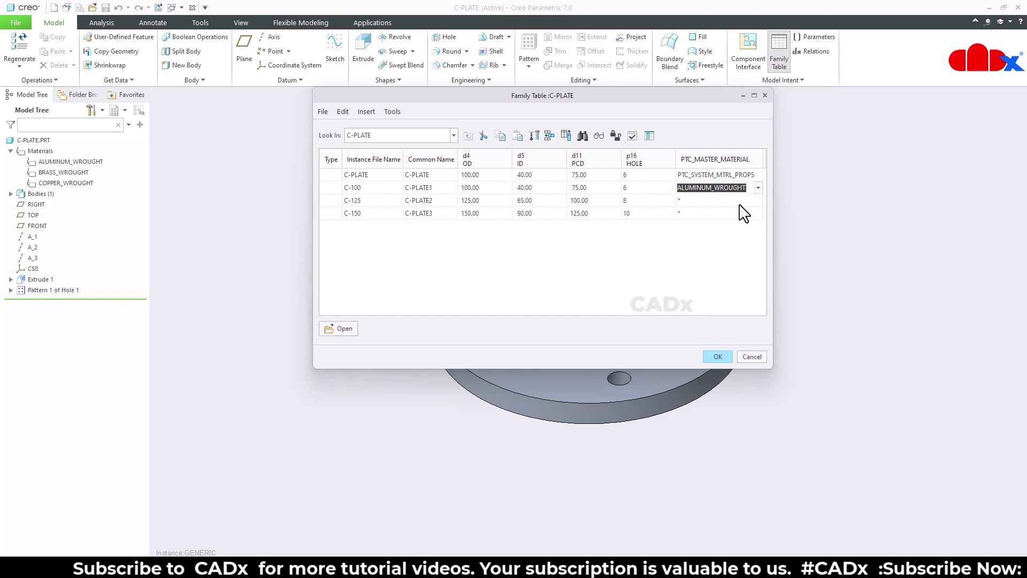
{"action": "left_click", "coordinate": [754, 201]}
{"action": "left_click", "coordinate": [757, 200]}
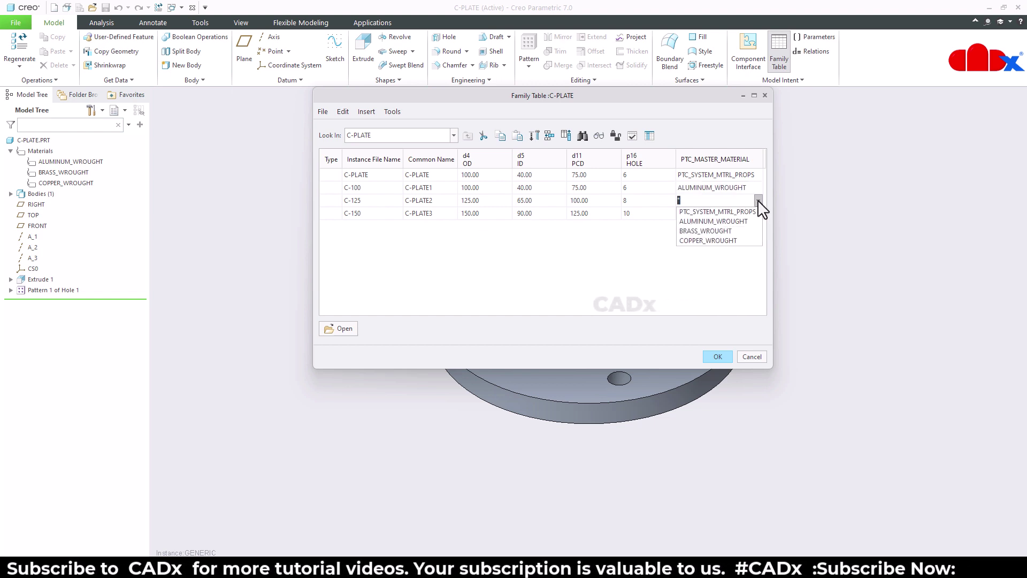
{"action": "left_click", "coordinate": [730, 231]}
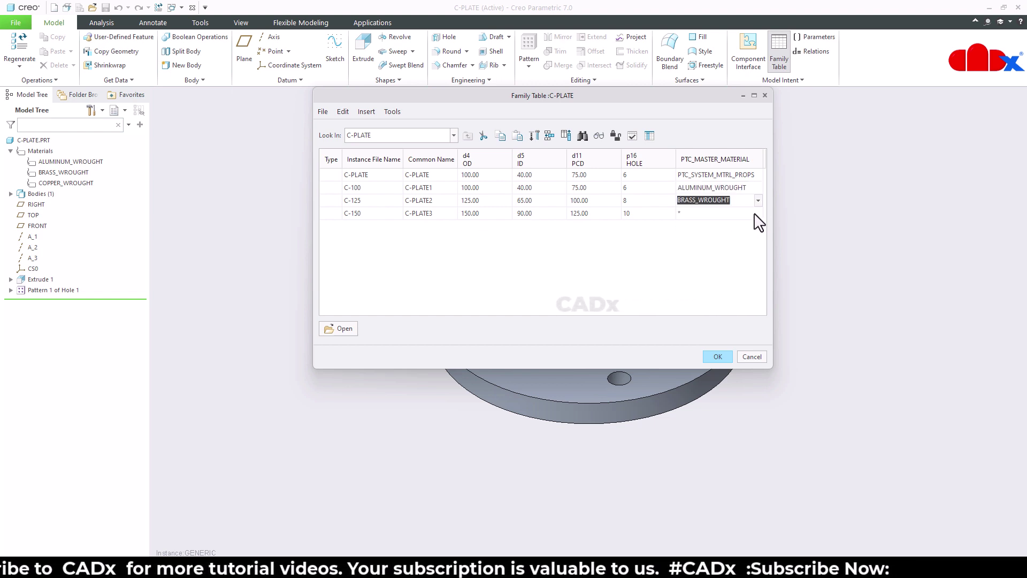
{"action": "left_click", "coordinate": [758, 214]}
{"action": "left_click", "coordinate": [758, 214]}
{"action": "left_click", "coordinate": [738, 258]}
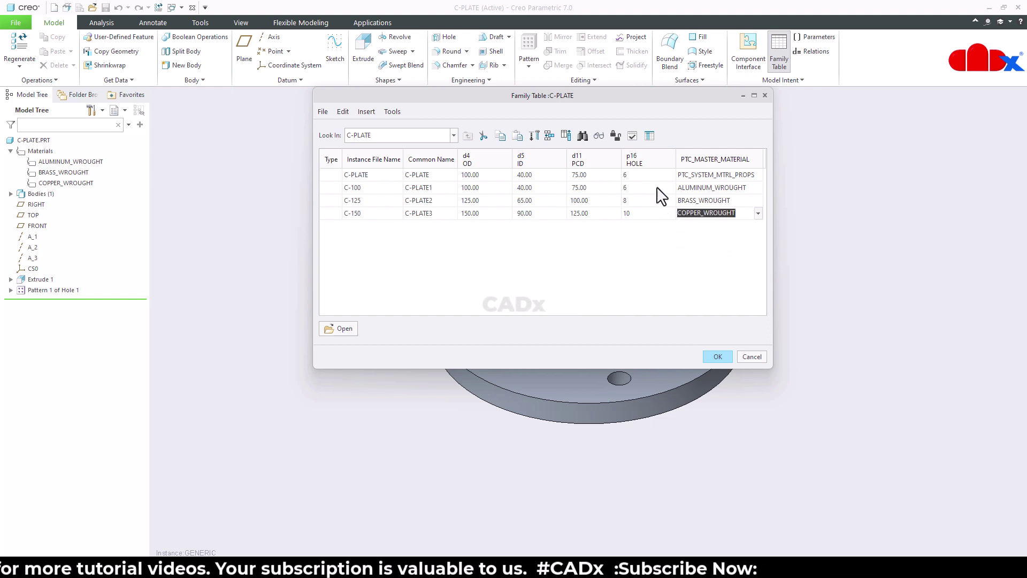
{"action": "left_click", "coordinate": [633, 136]}
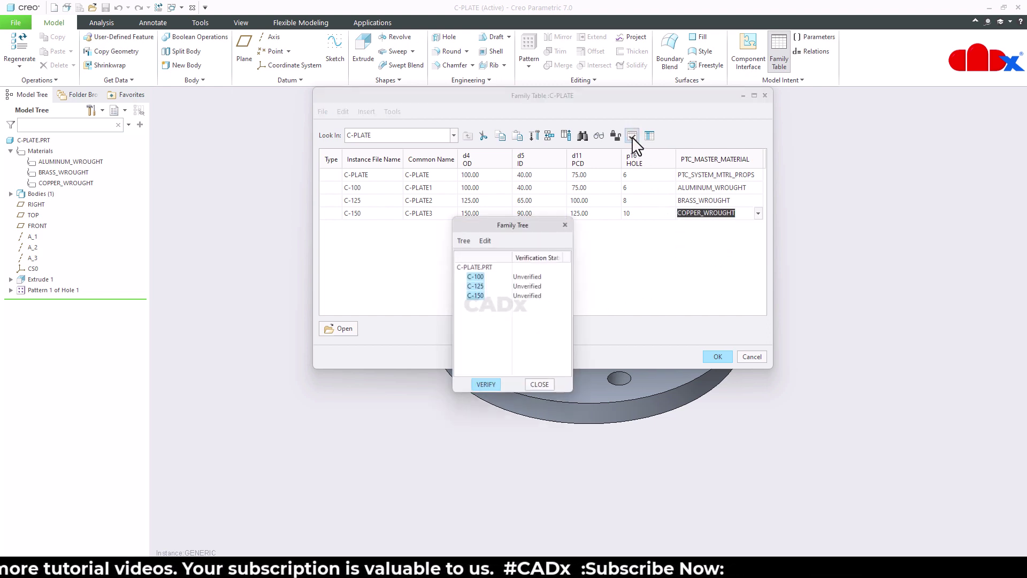
{"action": "left_click", "coordinate": [492, 384]}
Open the C-150 instance in its own maximized window.
{"action": "left_click", "coordinate": [540, 386]}
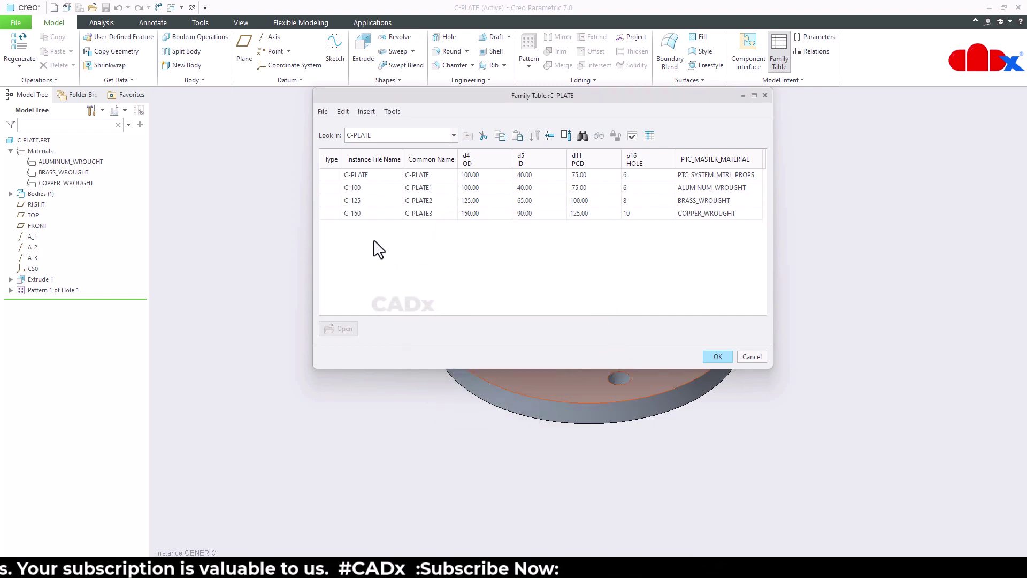
{"action": "left_click", "coordinate": [360, 213]}
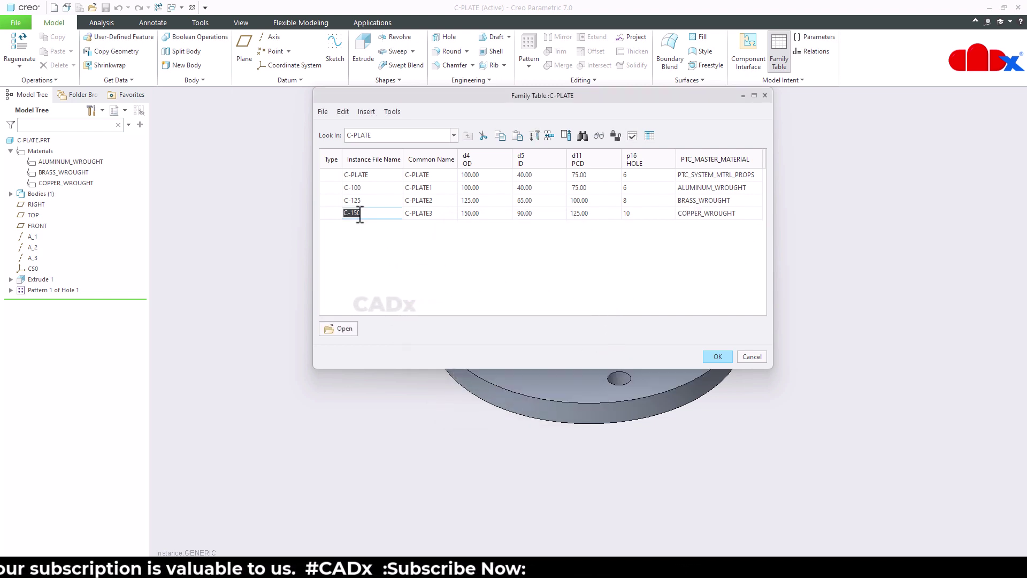
{"action": "left_click", "coordinate": [342, 328]}
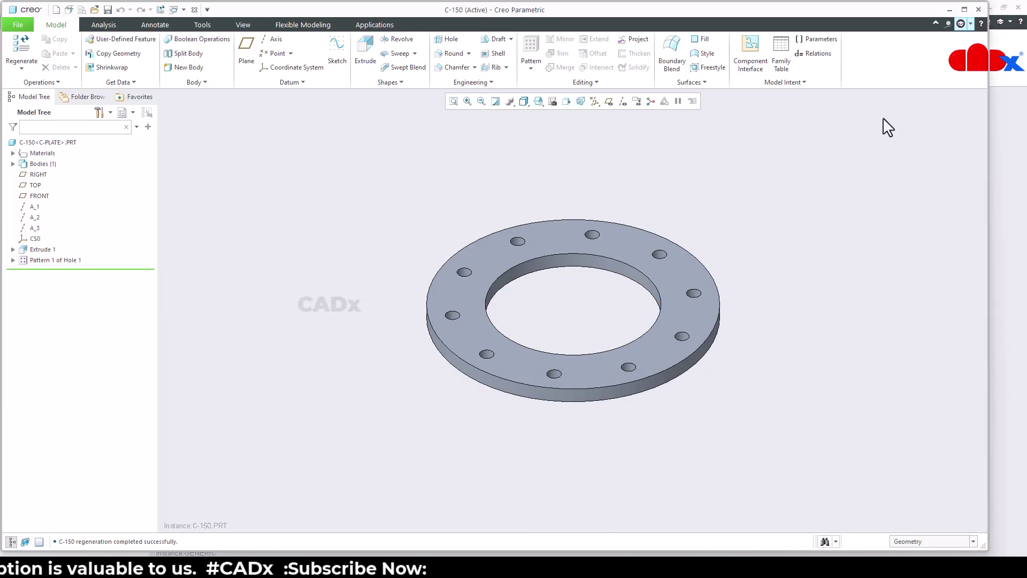
{"action": "left_click", "coordinate": [965, 9]}
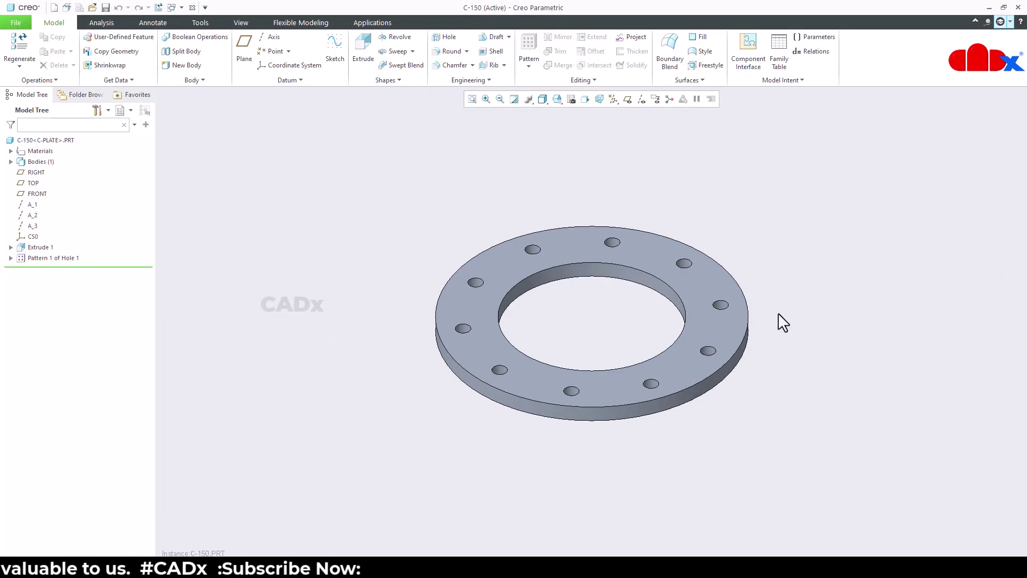
{"action": "middle_click_drag", "start_coordinate": [778, 313], "coordinate": [781, 335]}
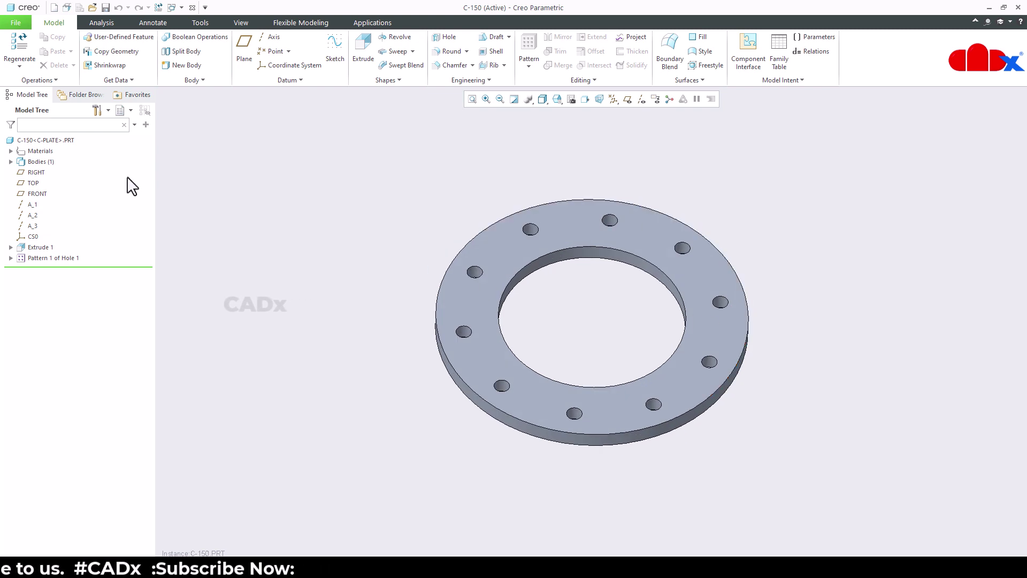
Check the Materials node and Parameters list show COPPER_WROUGHT as C-150's master material.
{"action": "left_click", "coordinate": [12, 152]}
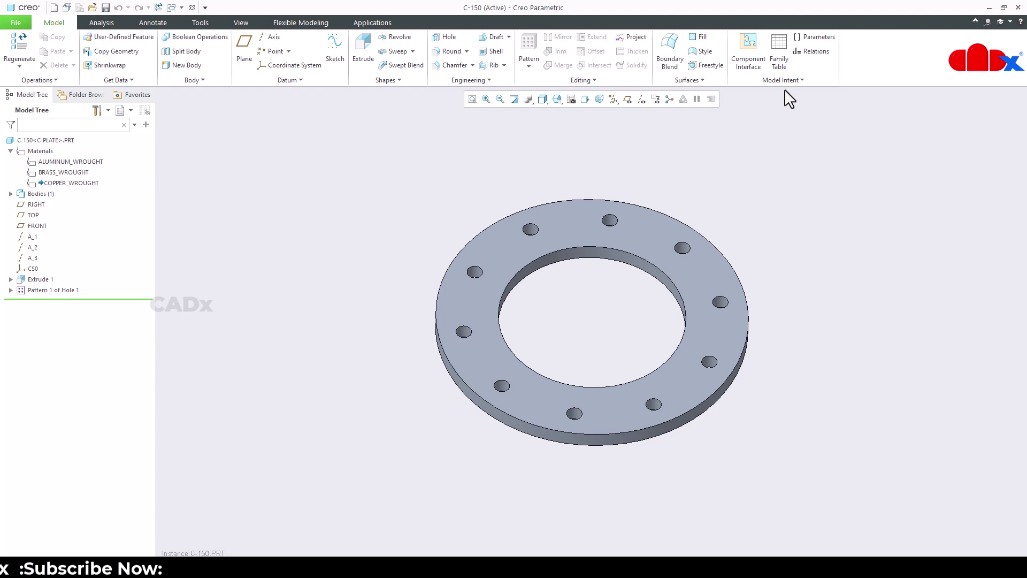
{"action": "left_click", "coordinate": [825, 38]}
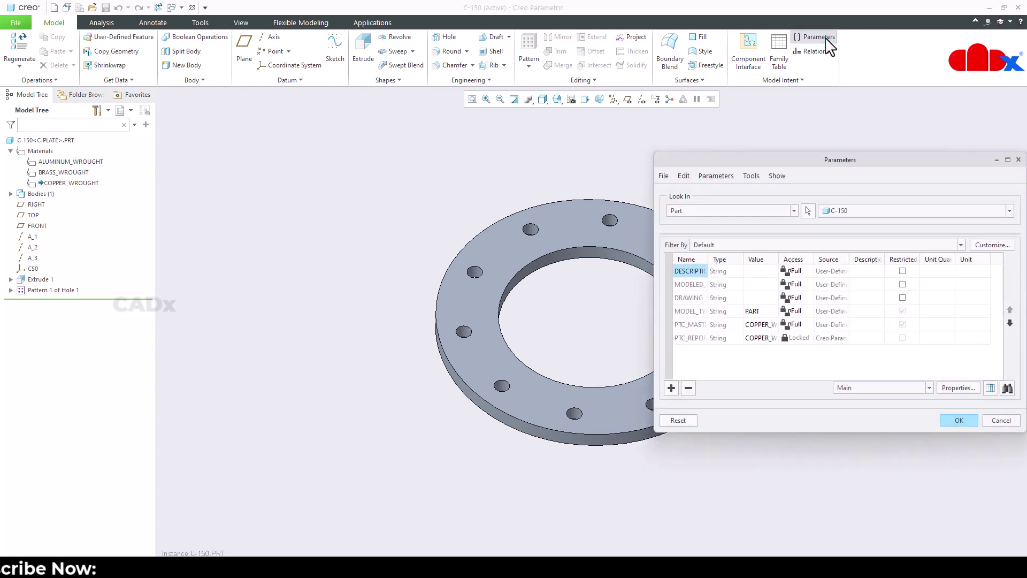
{"action": "left_click_drag", "start_coordinate": [708, 256], "coordinate": [762, 254]}
{"action": "left_click_drag", "start_coordinate": [827, 259], "coordinate": [889, 259]}
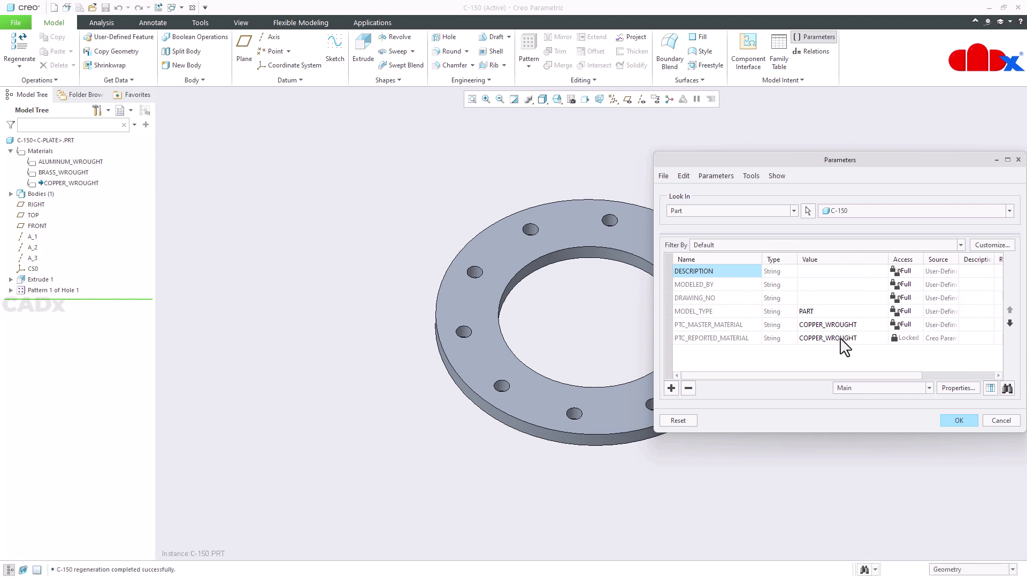
{"action": "left_click", "coordinate": [957, 418]}
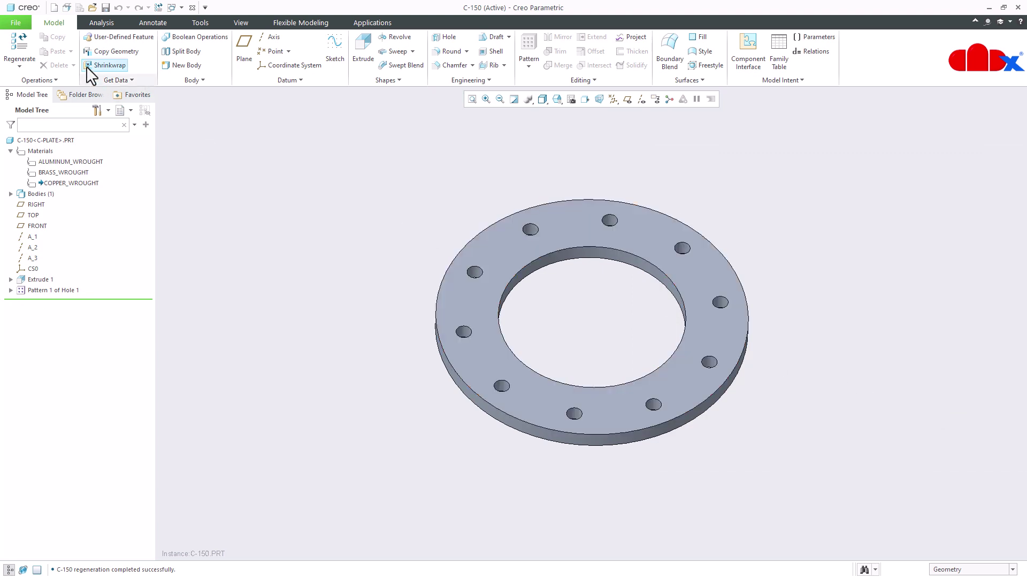
Calculate C-150's mass properties in Model Properties, giving 7.772756e-01 kg.
{"action": "left_click", "coordinate": [22, 24]}
{"action": "mouse_move", "coordinate": [33, 180]}
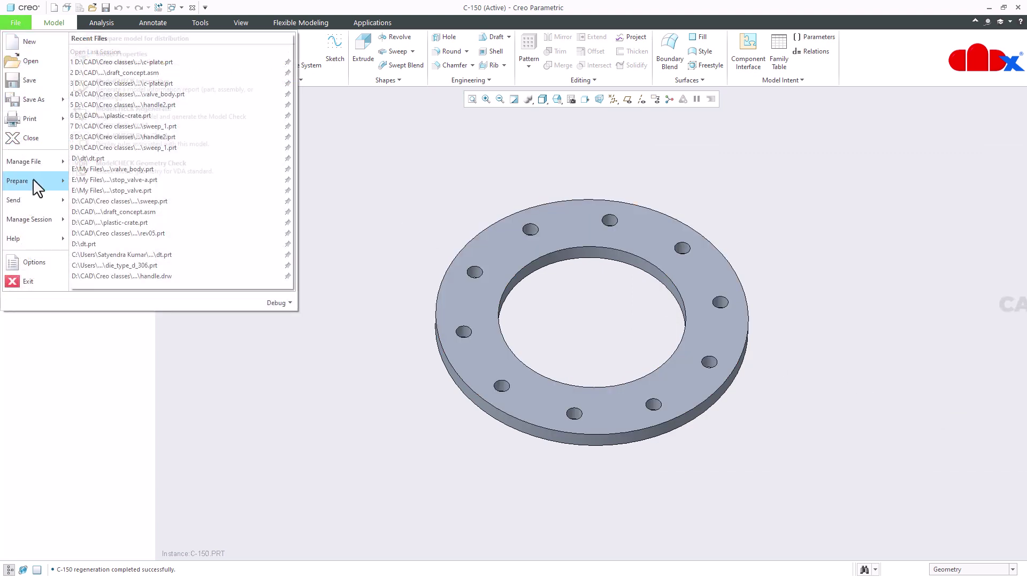
{"action": "left_click", "coordinate": [152, 60]}
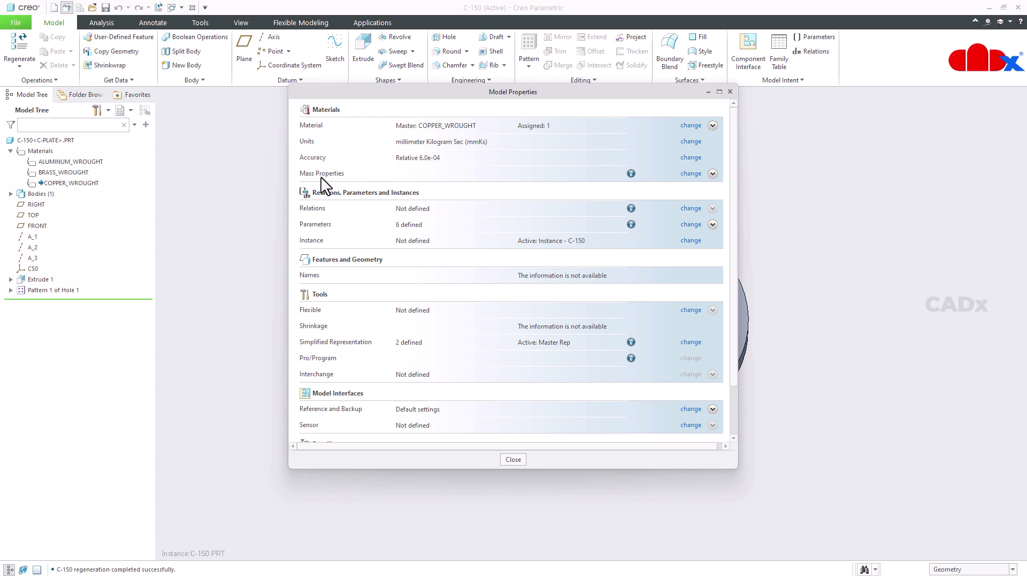
{"action": "left_click", "coordinate": [697, 176]}
{"action": "left_click_drag", "start_coordinate": [811, 248], "coordinate": [602, 160]}
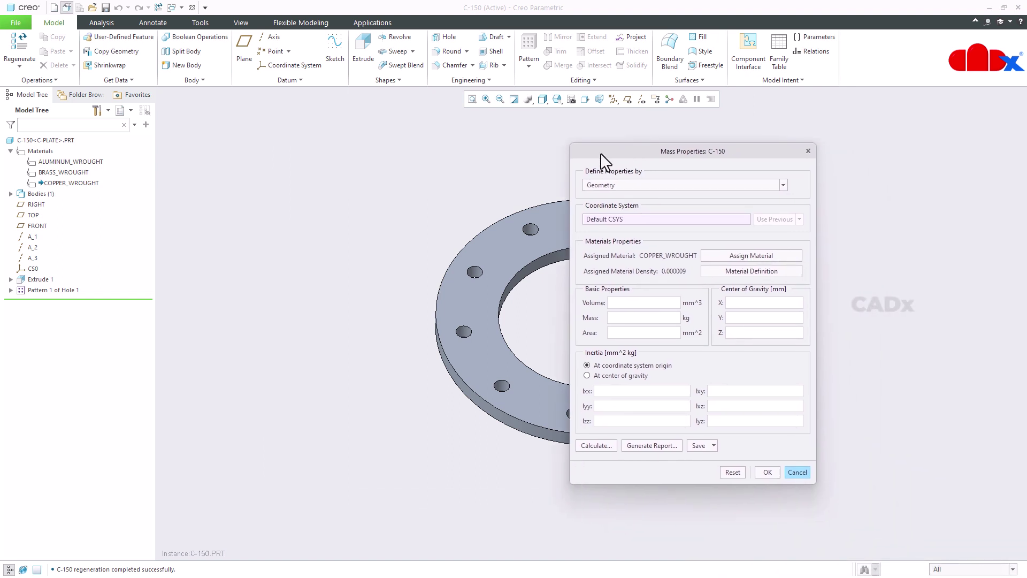
{"action": "left_click", "coordinate": [591, 446]}
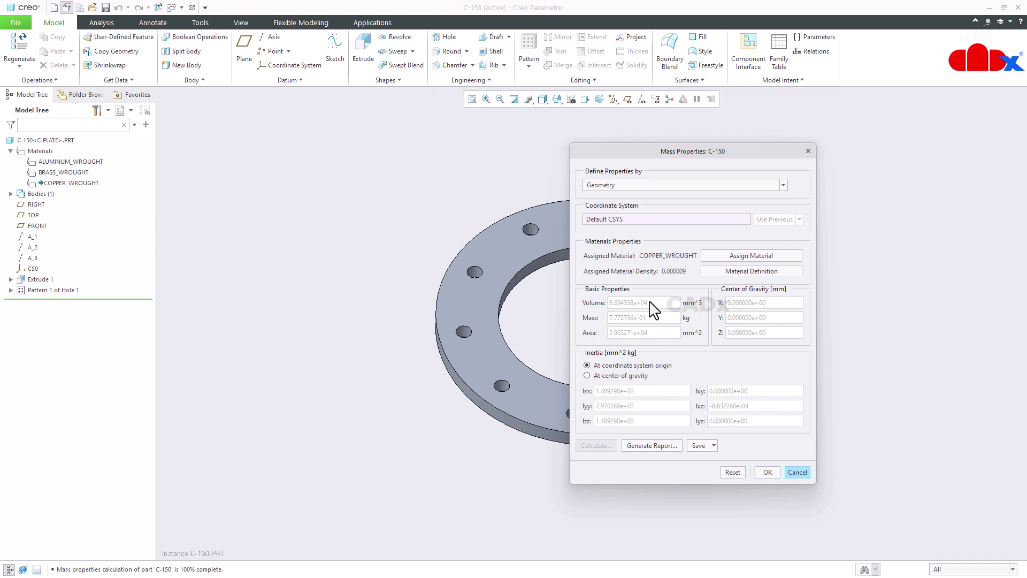
{"action": "left_click", "coordinate": [770, 472]}
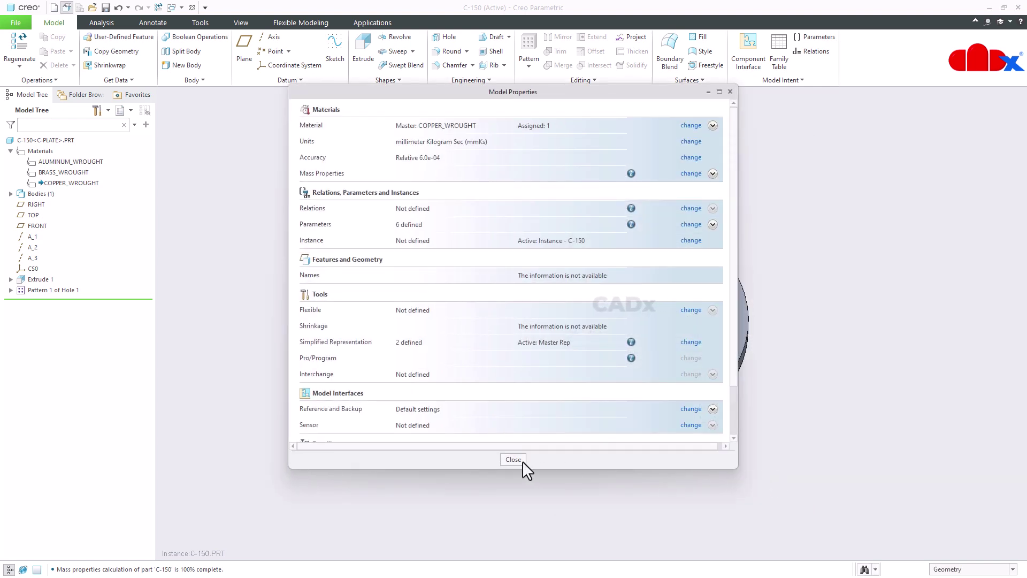
{"action": "left_click", "coordinate": [513, 460]}
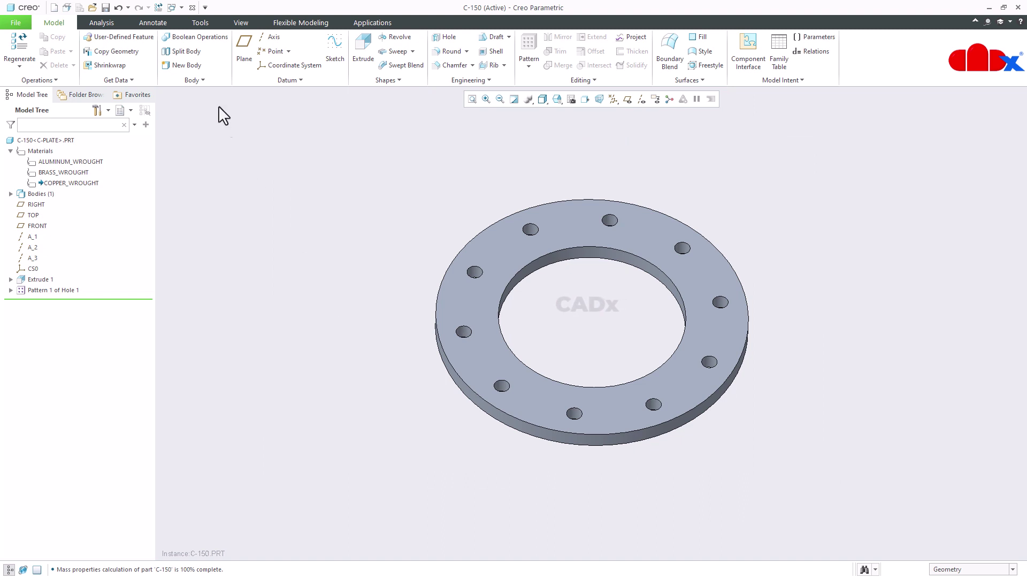
Switch back to C-PLATE.PRT and open the C-100 instance from its family table.
{"action": "left_click", "coordinate": [181, 11]}
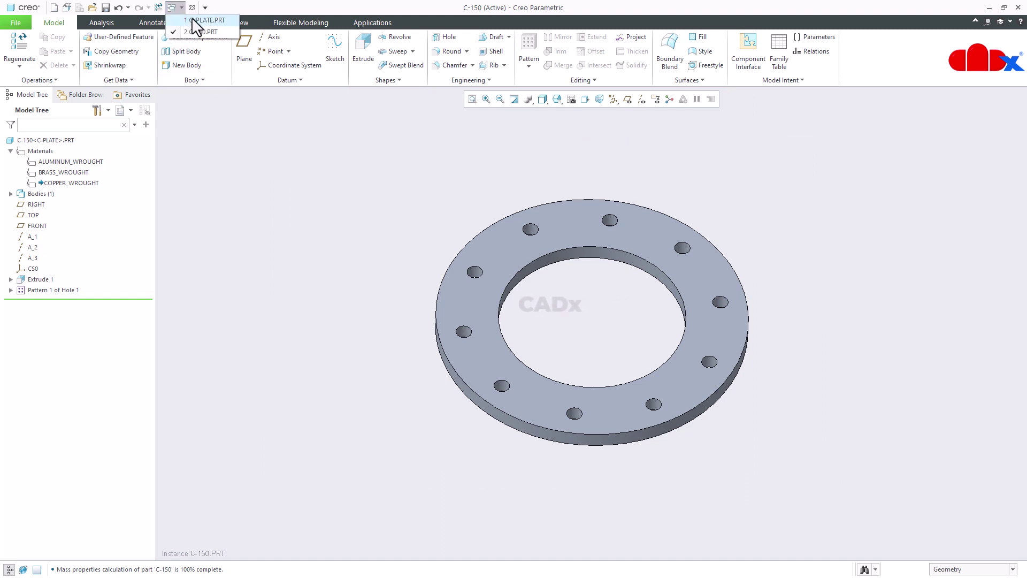
{"action": "left_click", "coordinate": [193, 19]}
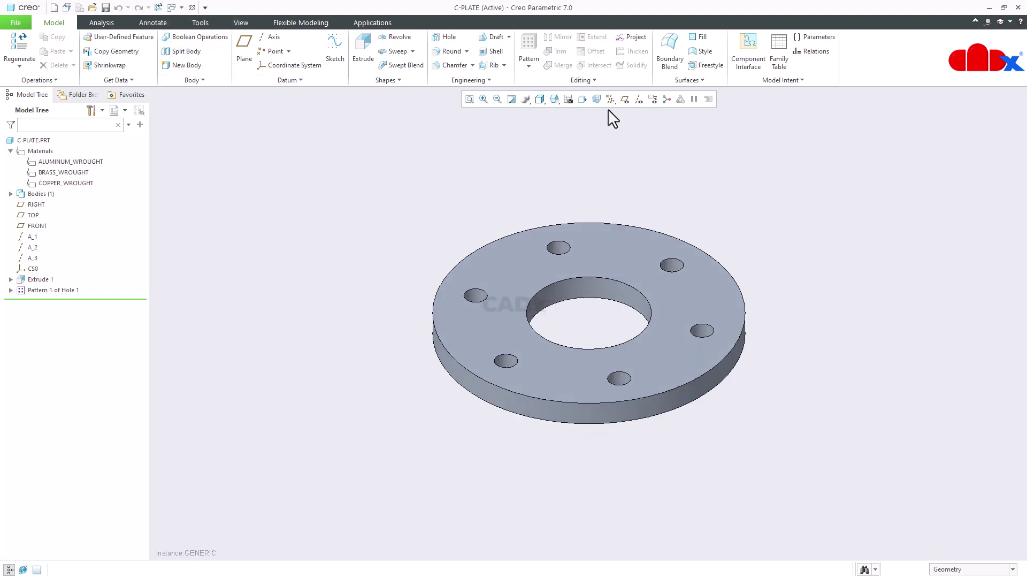
{"action": "left_click", "coordinate": [783, 63]}
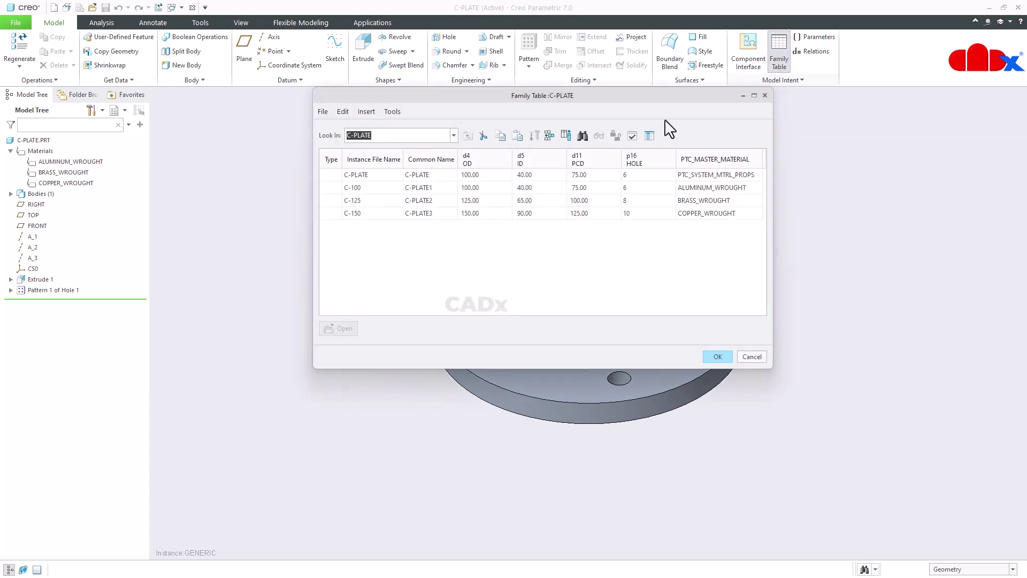
{"action": "left_click", "coordinate": [359, 187]}
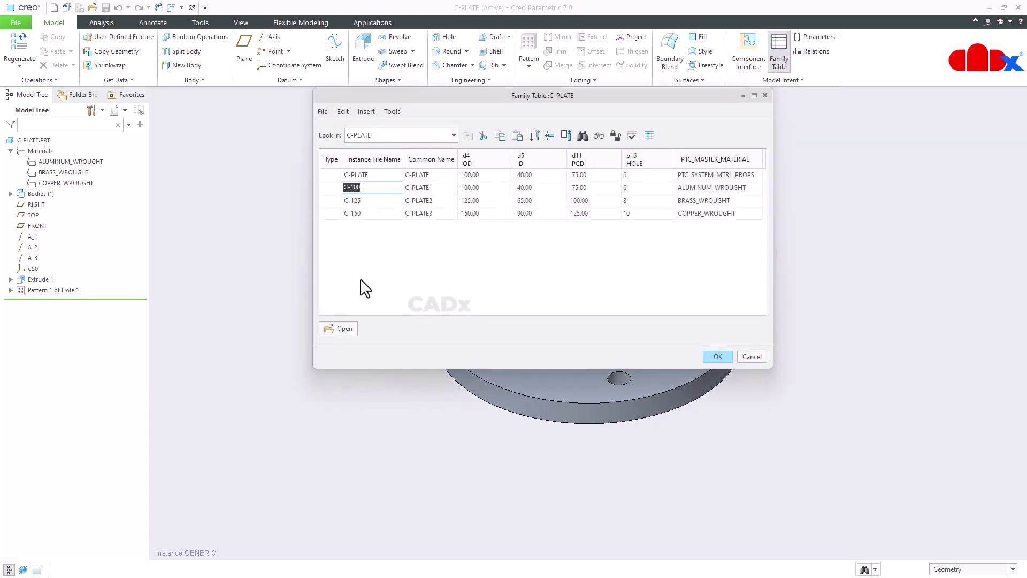
{"action": "left_click", "coordinate": [342, 329]}
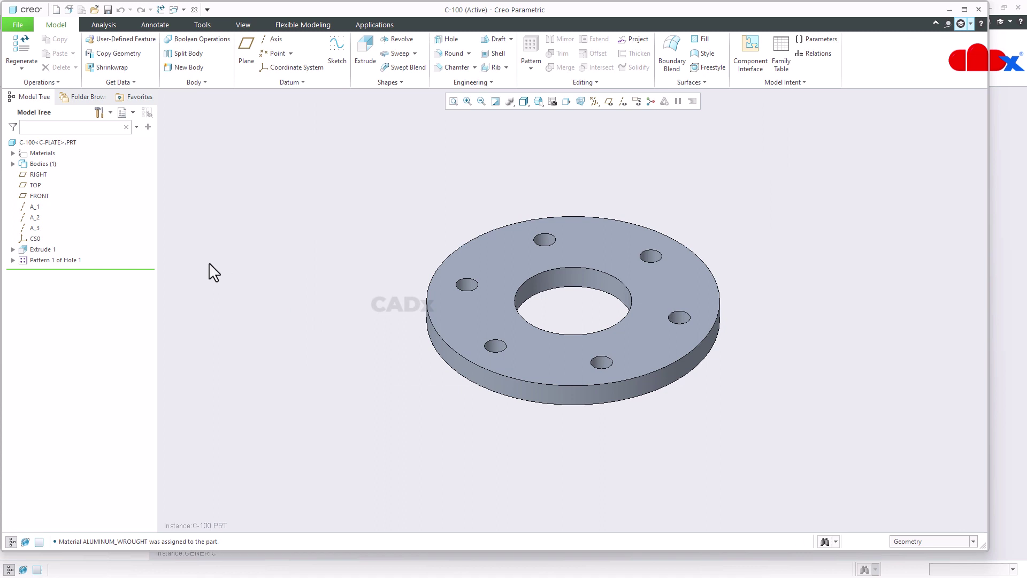
Confirm in Materials and Parameters that C-100's master material is ALUMINUM_WROUGHT.
{"action": "left_click", "coordinate": [13, 153]}
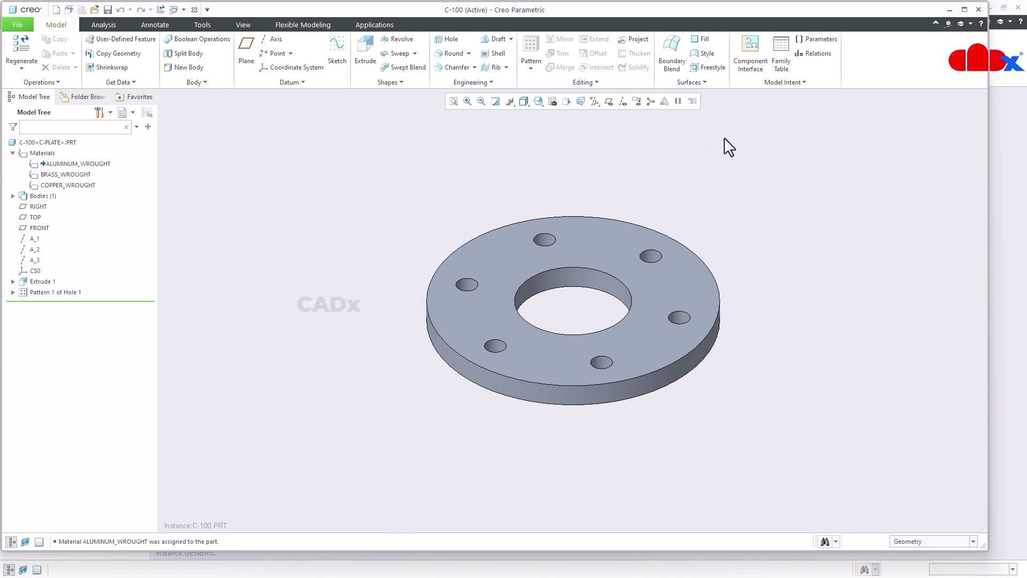
{"action": "left_click", "coordinate": [819, 40]}
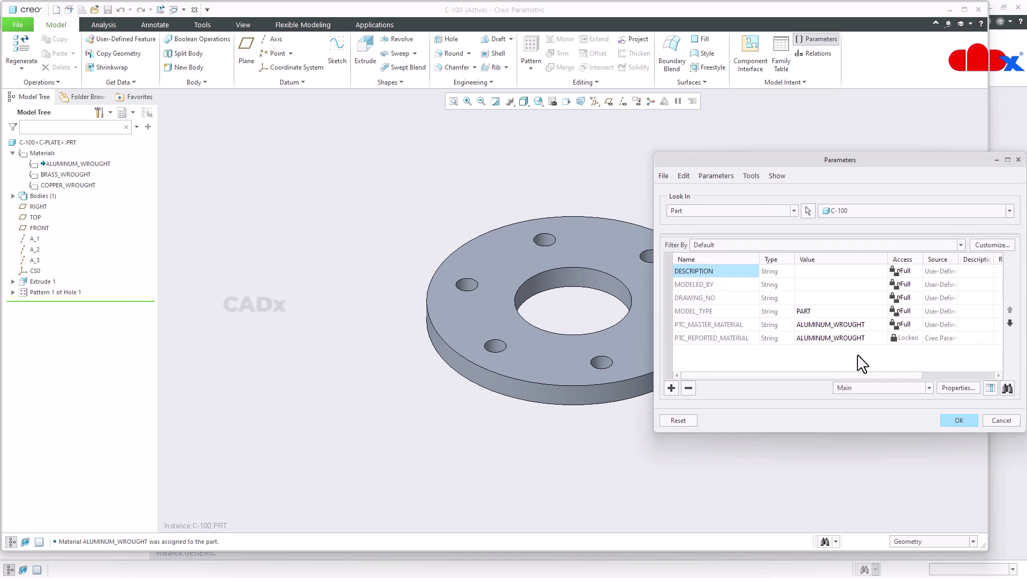
{"action": "left_click", "coordinate": [957, 421]}
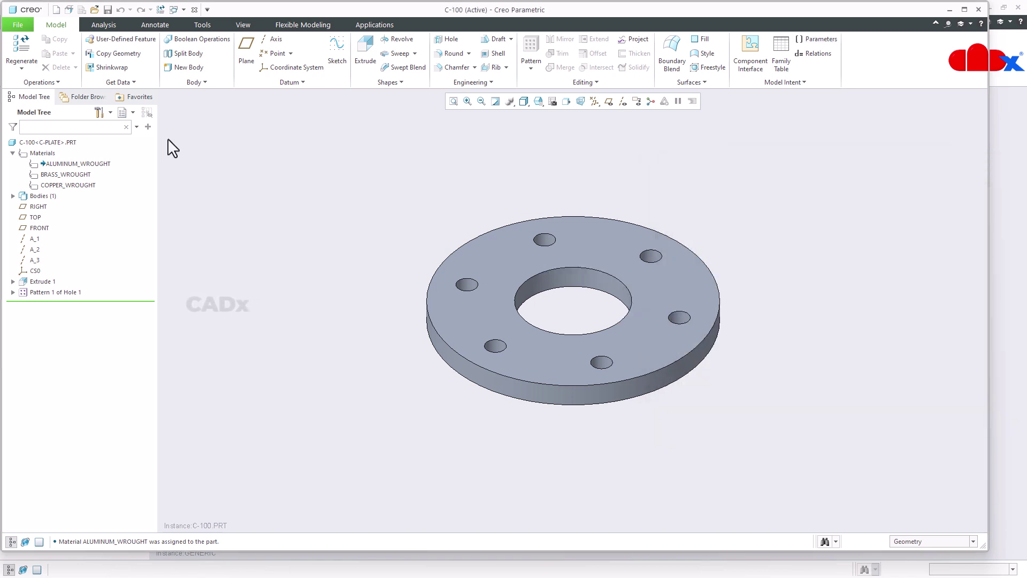
Calculate C-100's mass properties in Model Properties, giving 1.372837e-01 kg.
{"action": "left_click", "coordinate": [27, 30]}
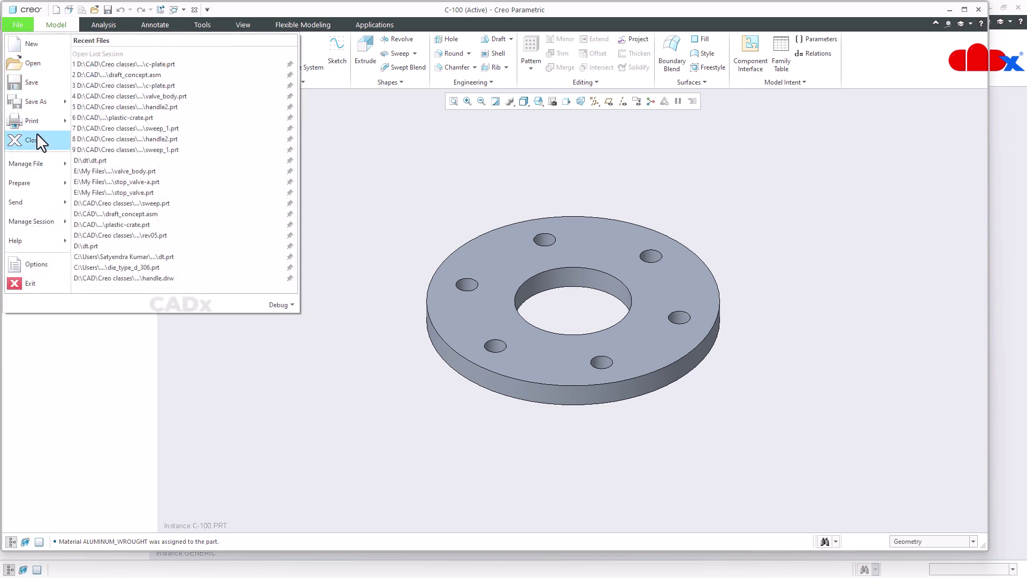
{"action": "mouse_move", "coordinate": [46, 184]}
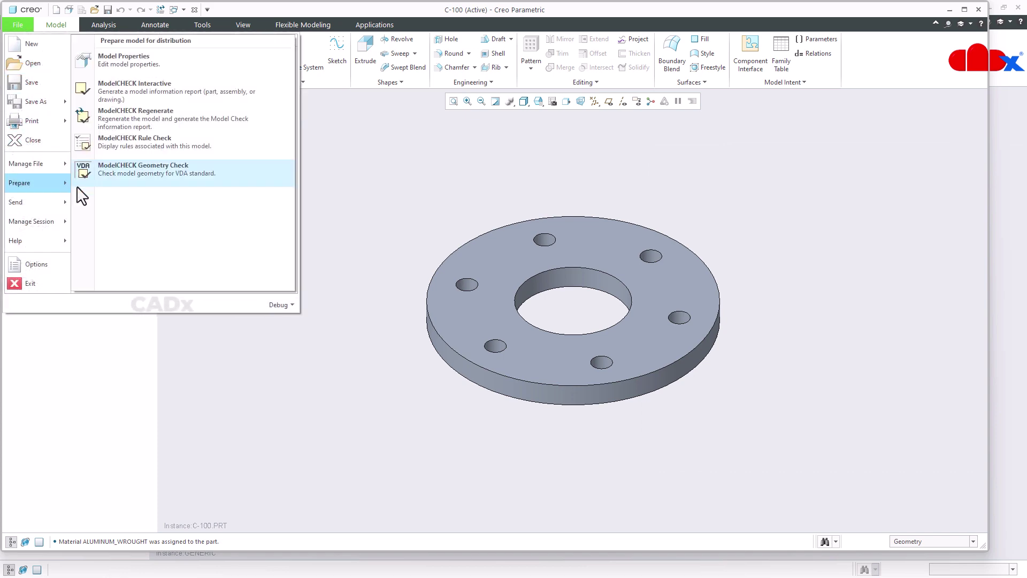
{"action": "left_click", "coordinate": [161, 61]}
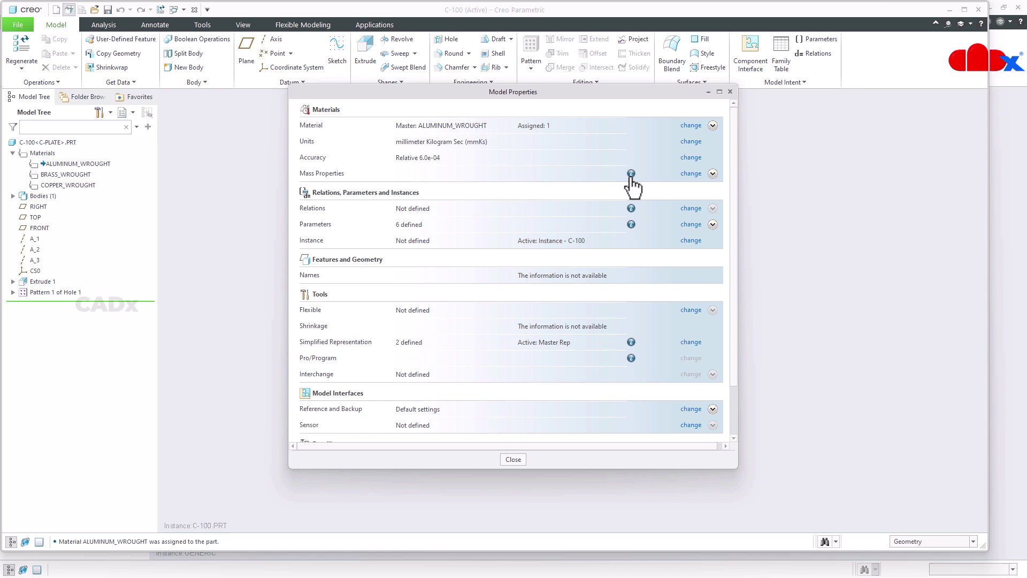
{"action": "left_click", "coordinate": [691, 174]}
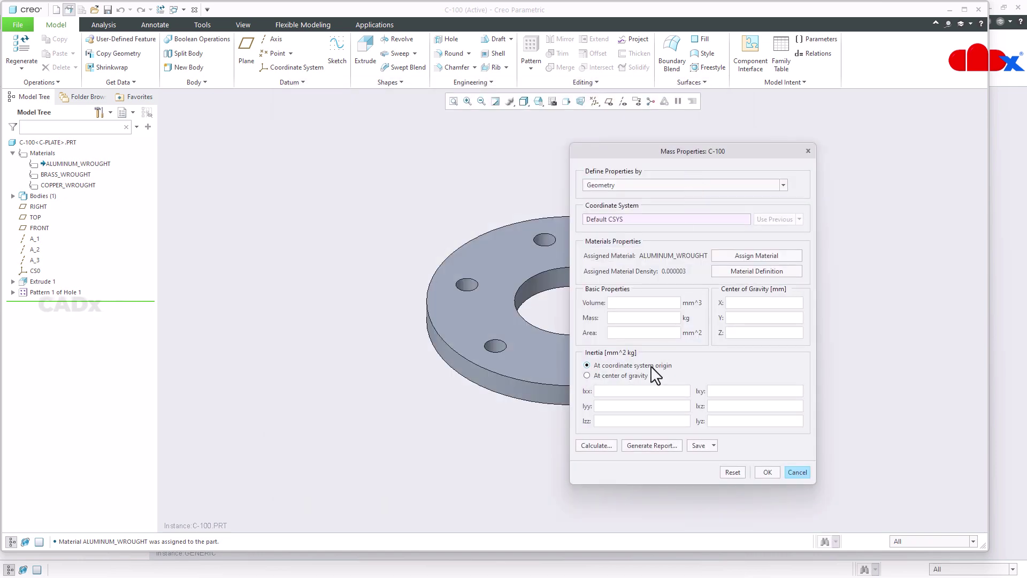
{"action": "left_click", "coordinate": [595, 445]}
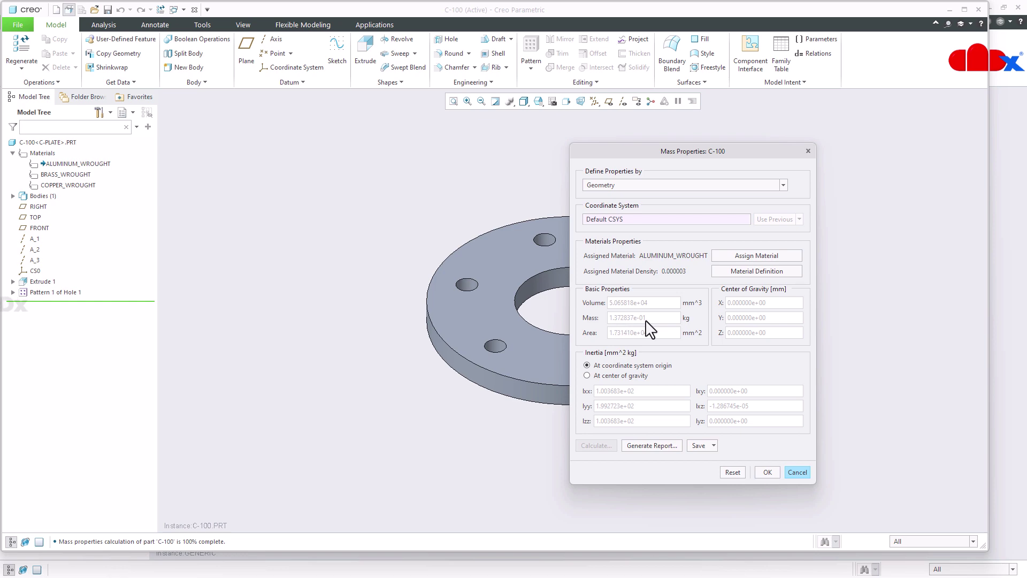
{"action": "left_click", "coordinate": [766, 469]}
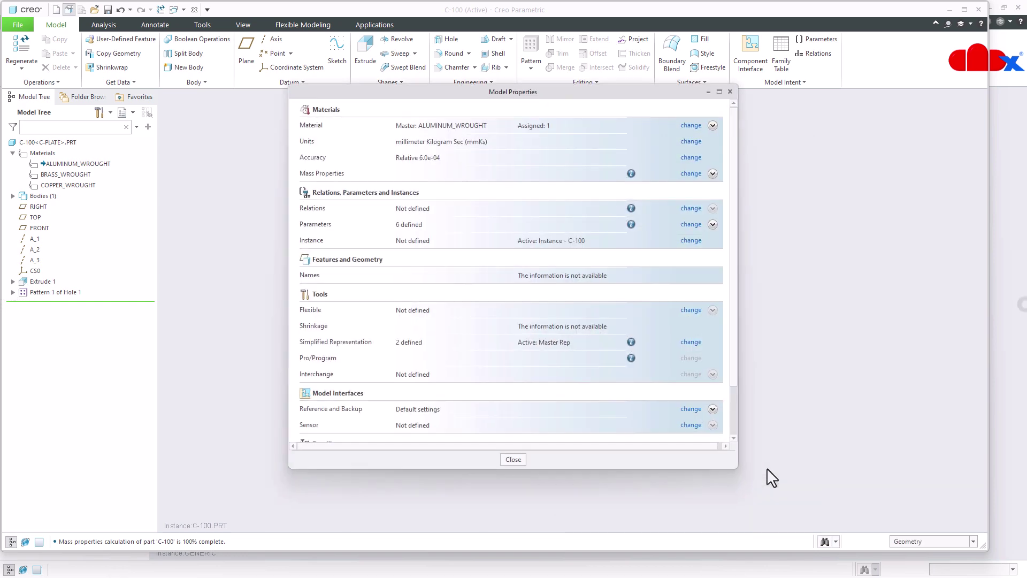
{"action": "left_click", "coordinate": [513, 460]}
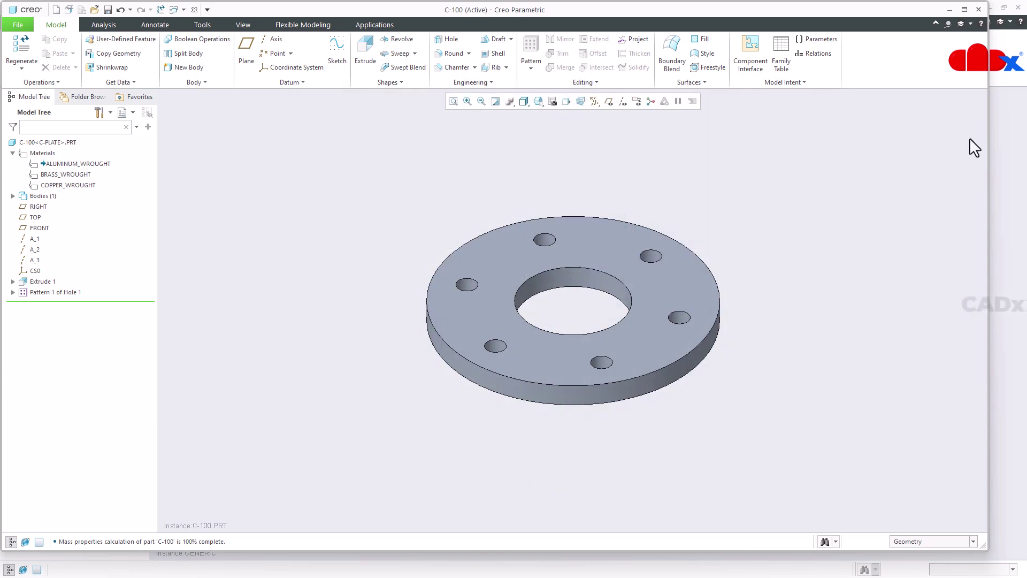
Close the C-100 and C-150 instance windows, leaving the generic C-PLATE part.
{"action": "left_click", "coordinate": [979, 9]}
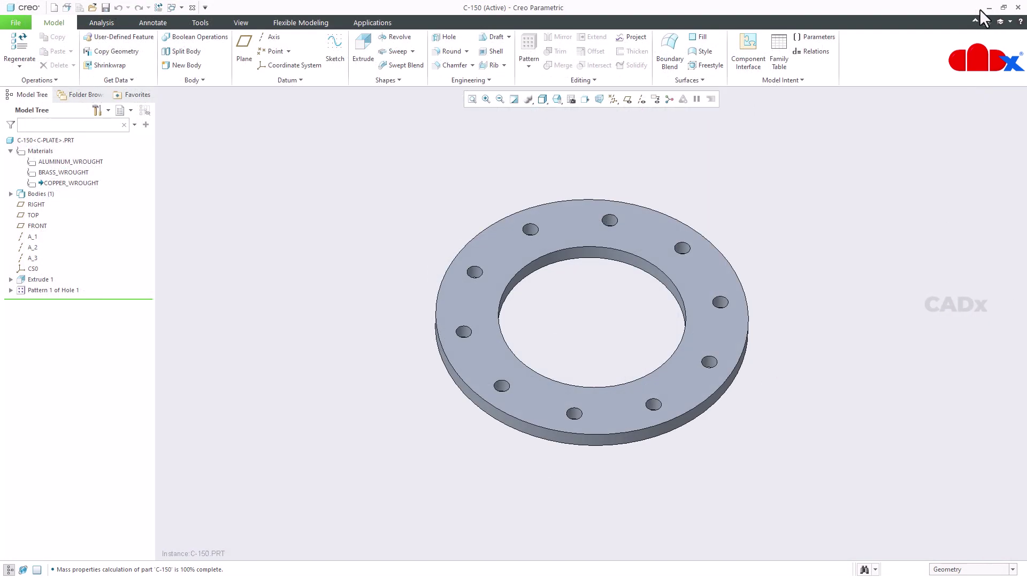
{"action": "left_click", "coordinate": [1018, 7]}
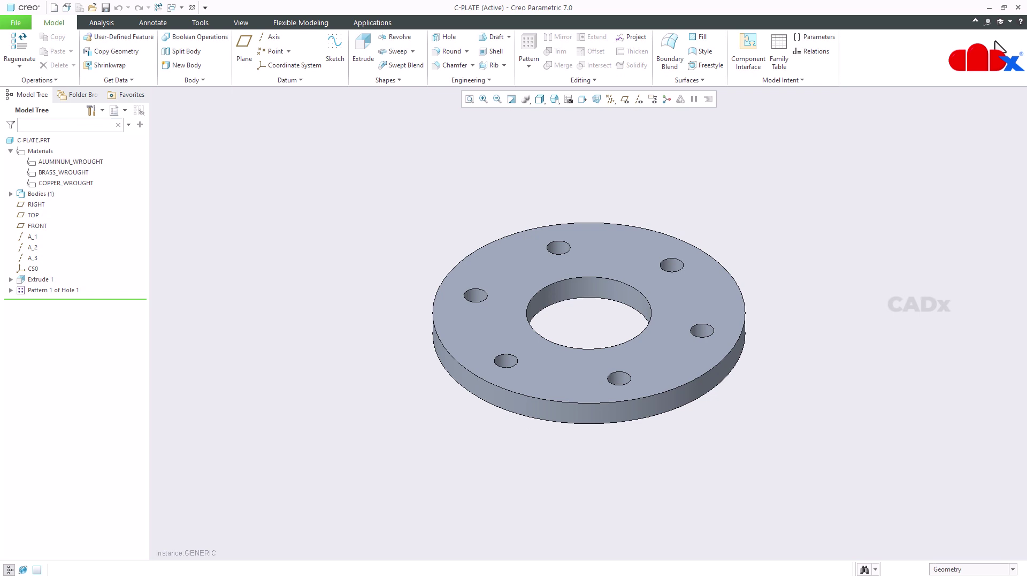